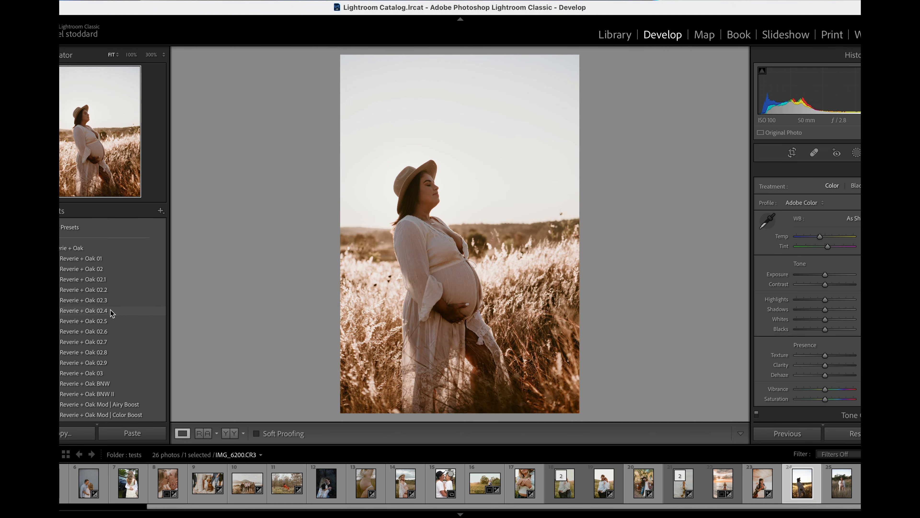
Apply the Reverie + Oak 02.3 preset to the maternity photo and compare it side by side with the original.
left_click(110, 300)
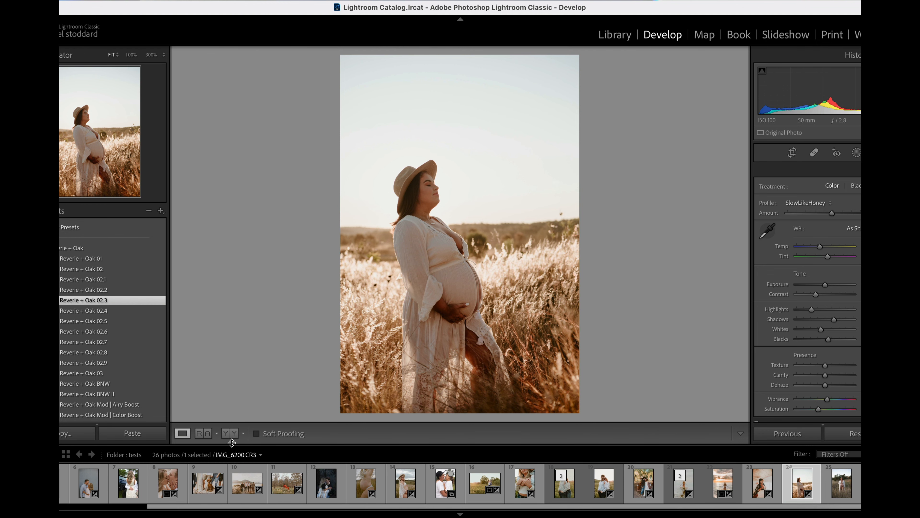
left_click(232, 435)
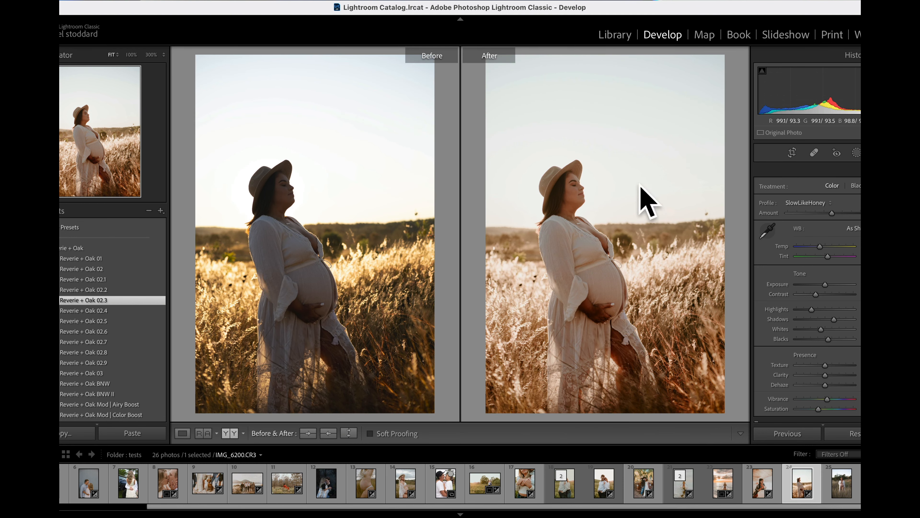
left_click(182, 433)
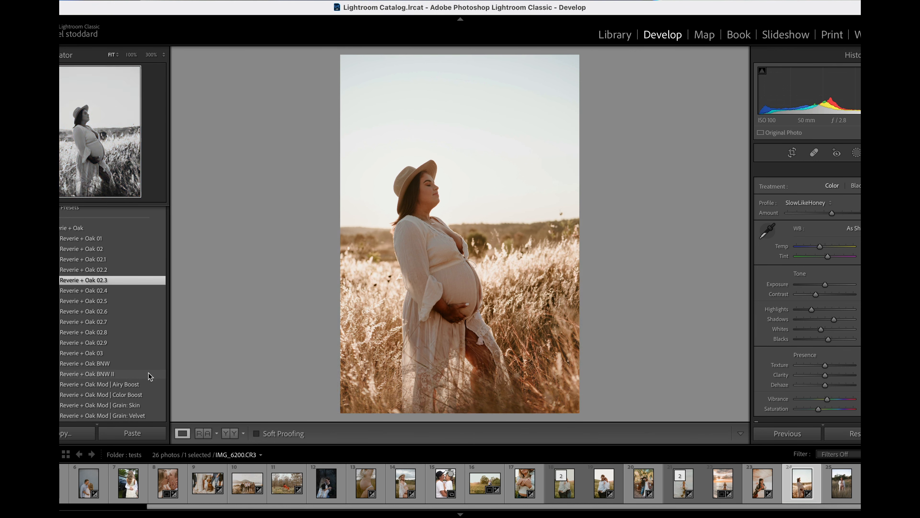
scroll(150, 375, "down", 5)
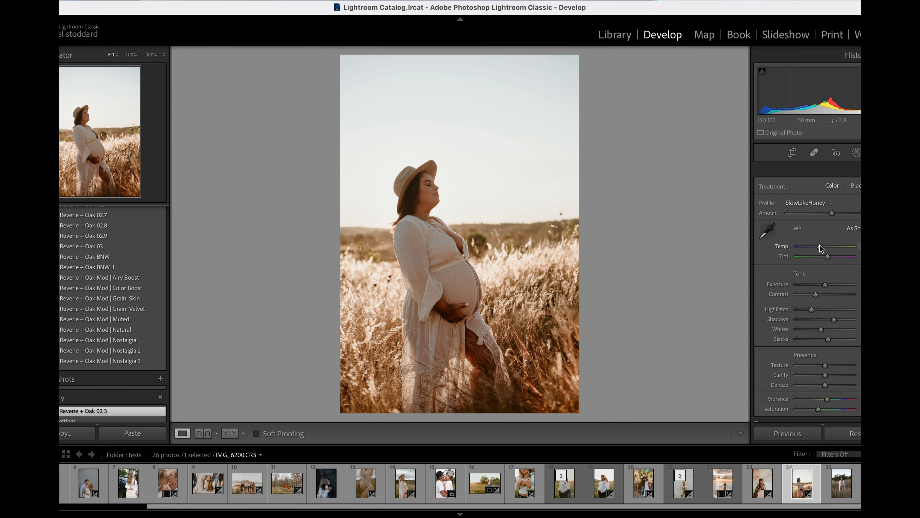
Cool the white balance temperature slightly and set the SlowLikeHoney profile amount to 119.
left_click_drag(821, 246, 820, 245)
left_click_drag(832, 214, 730, 215)
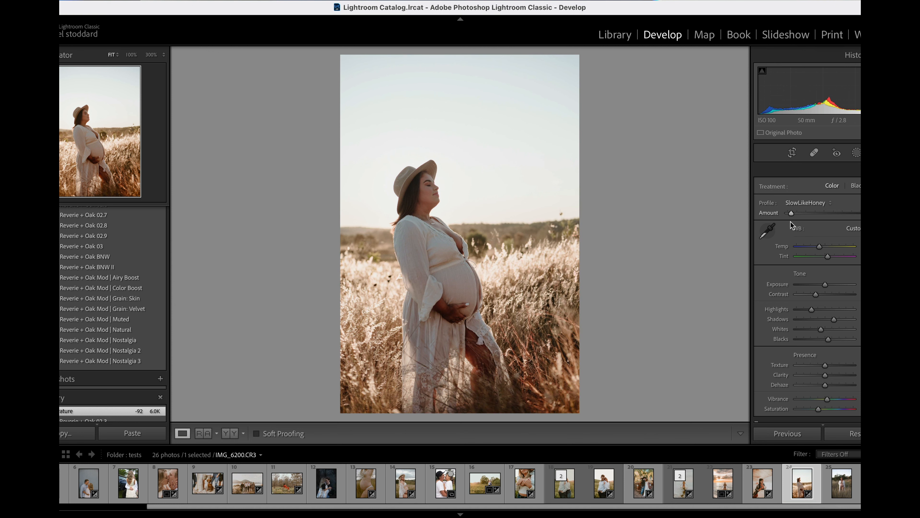
left_click_drag(787, 217, 803, 220)
left_click(830, 218)
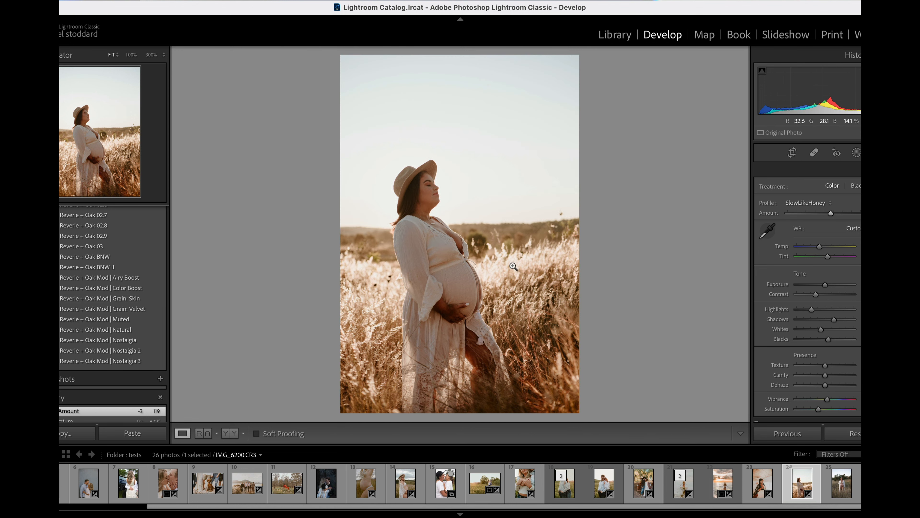
Try the Reverie + Oak Mod | Nostalgia preset, replace it with Nostalgia 2, and set the exposure to -0.05.
left_click(421, 189)
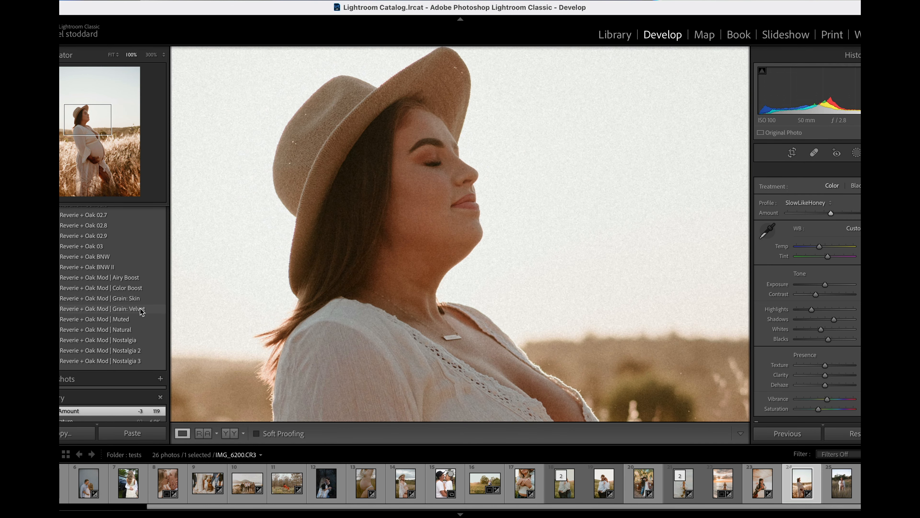
left_click(279, 305)
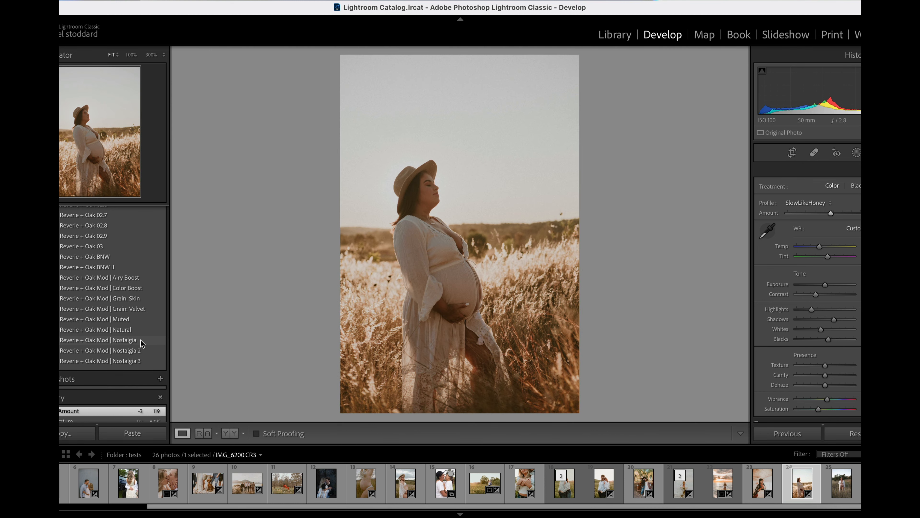
left_click(141, 342)
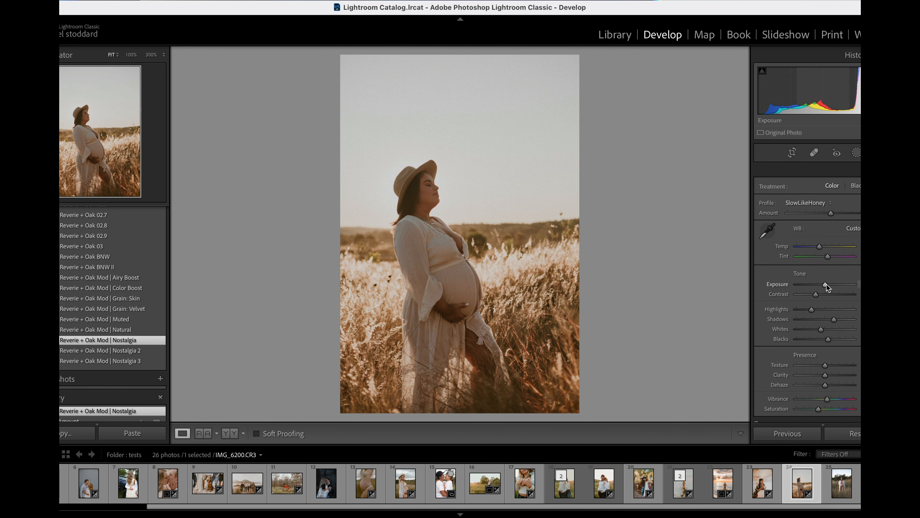
left_click_drag(826, 284, 827, 284)
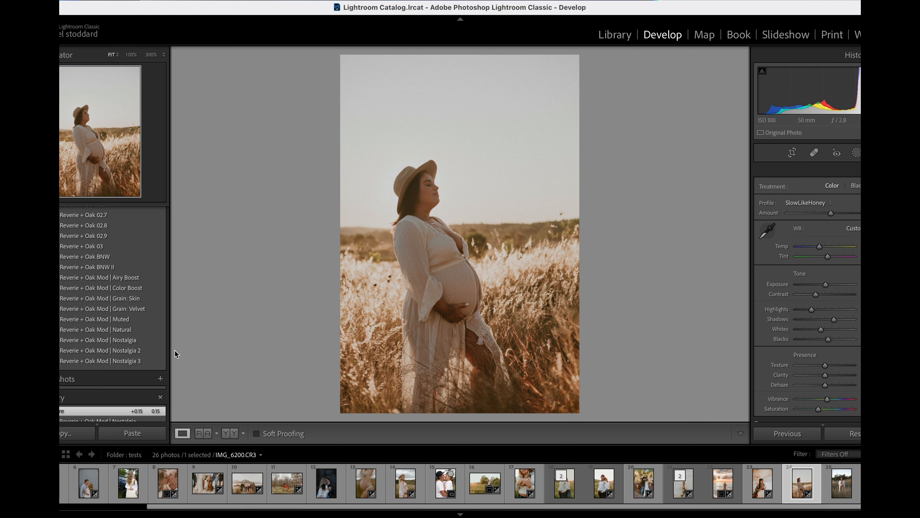
left_click(150, 353)
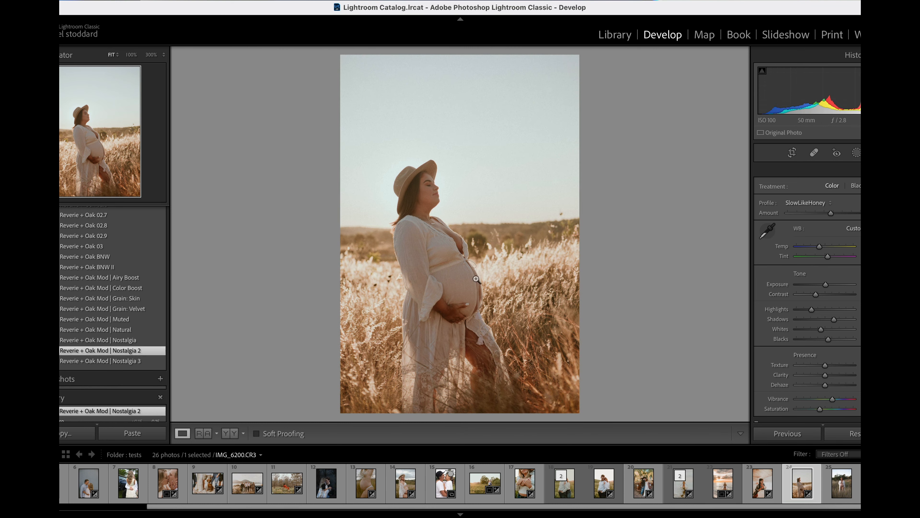
left_click_drag(826, 286, 826, 286)
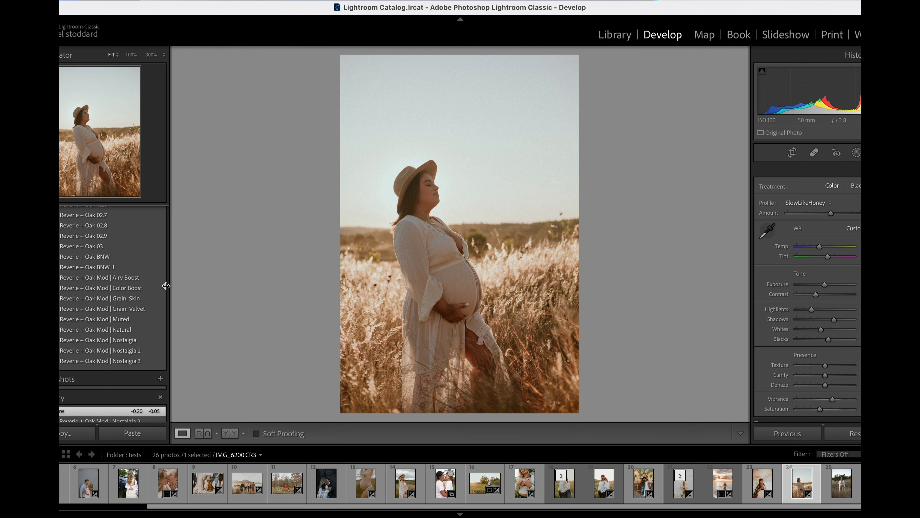
Apply the Color Boost and Airy Boost mod presets and show the photo in the side-by-side before/after view.
left_click(152, 286)
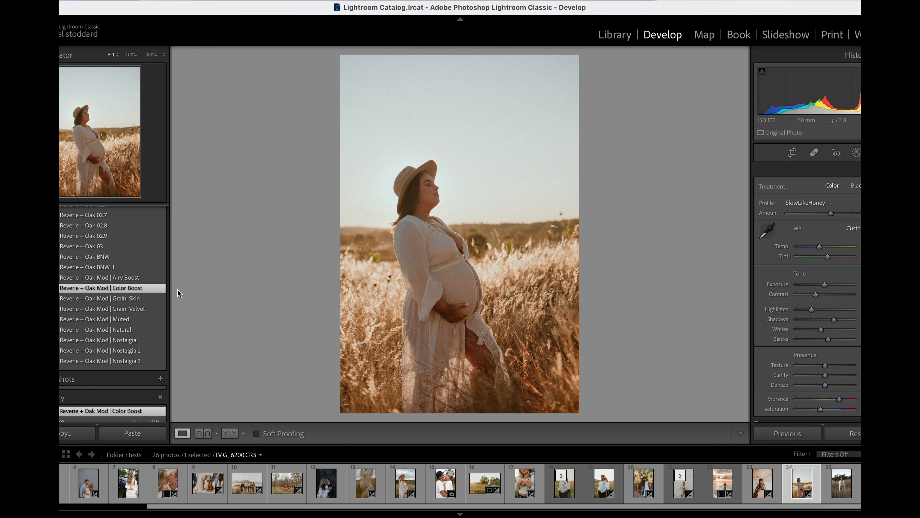
left_click(144, 277)
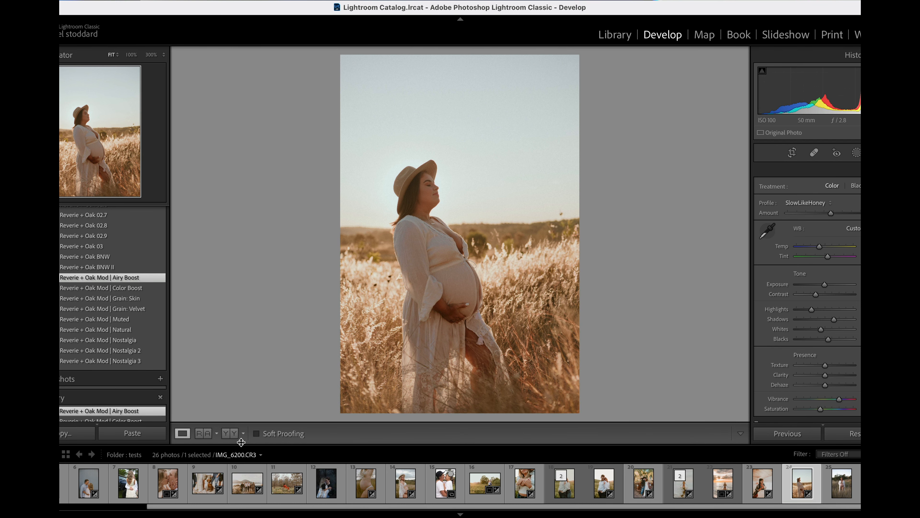
left_click(232, 433)
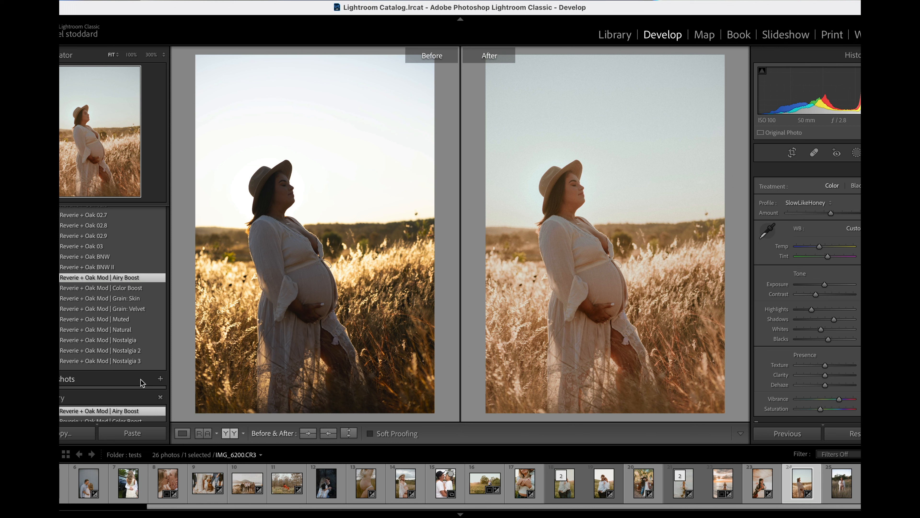
Try the Nostalgia 3 mod preset, reapply Nostalgia 2, and return to the single-photo view.
left_click(137, 361)
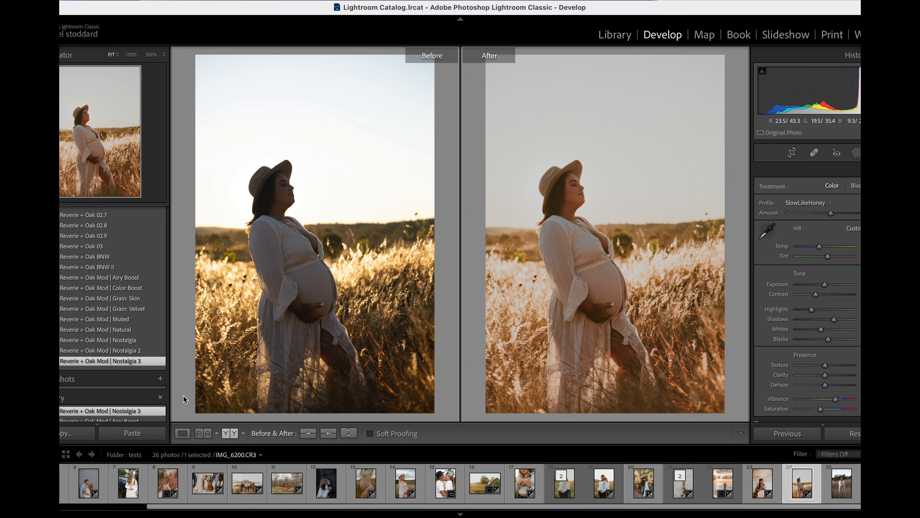
left_click(112, 351)
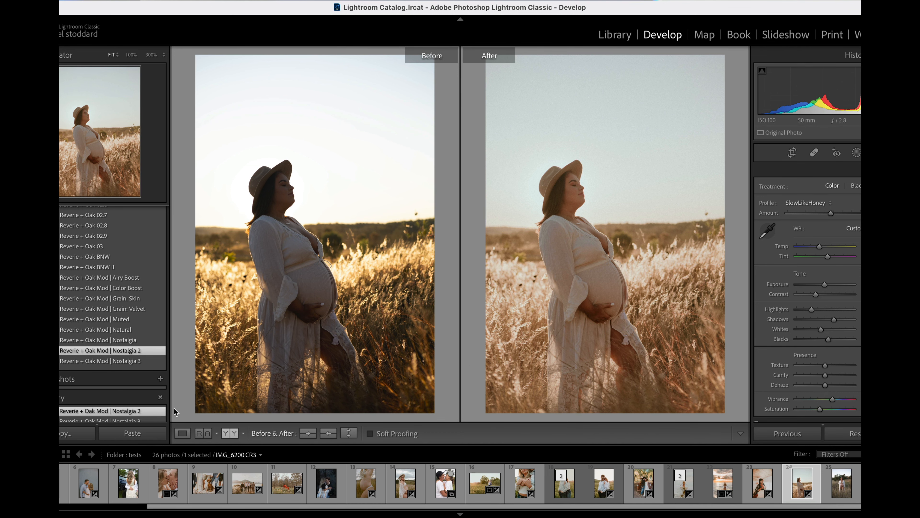
left_click(183, 433)
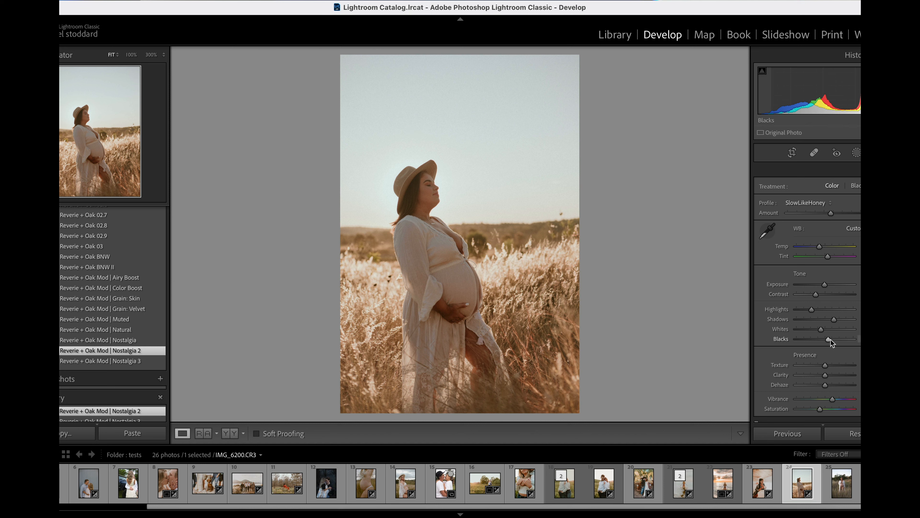
Set the contrast to -26 and the whites to 70, lower the blacks, and compare the edit with the original.
left_click_drag(830, 339, 831, 339)
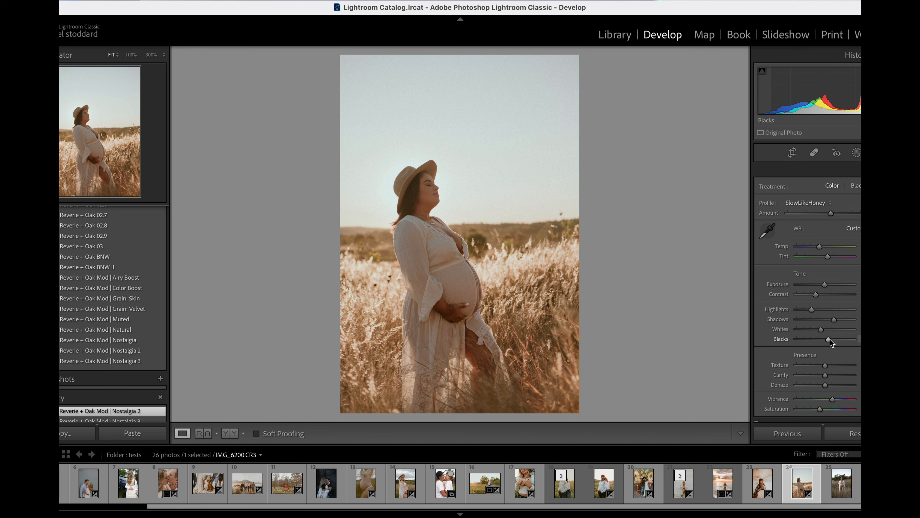
left_click_drag(816, 295, 817, 296)
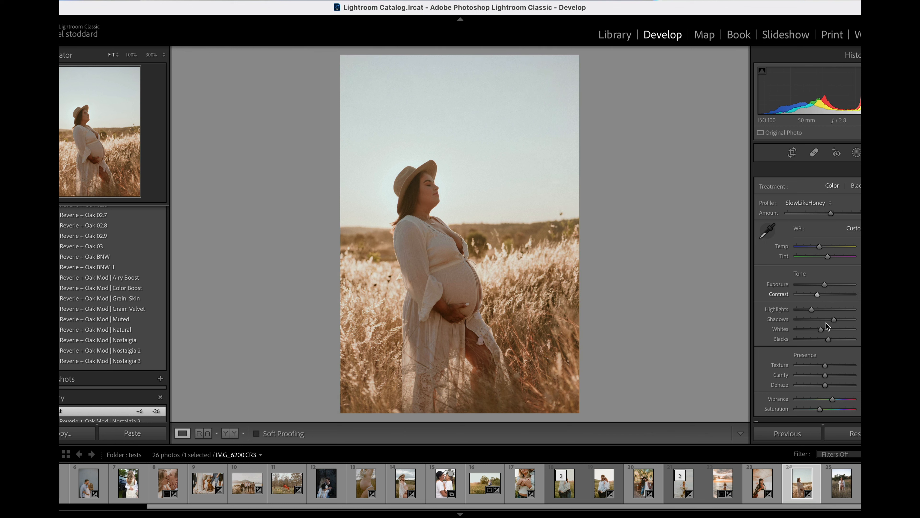
left_click_drag(829, 338, 845, 339)
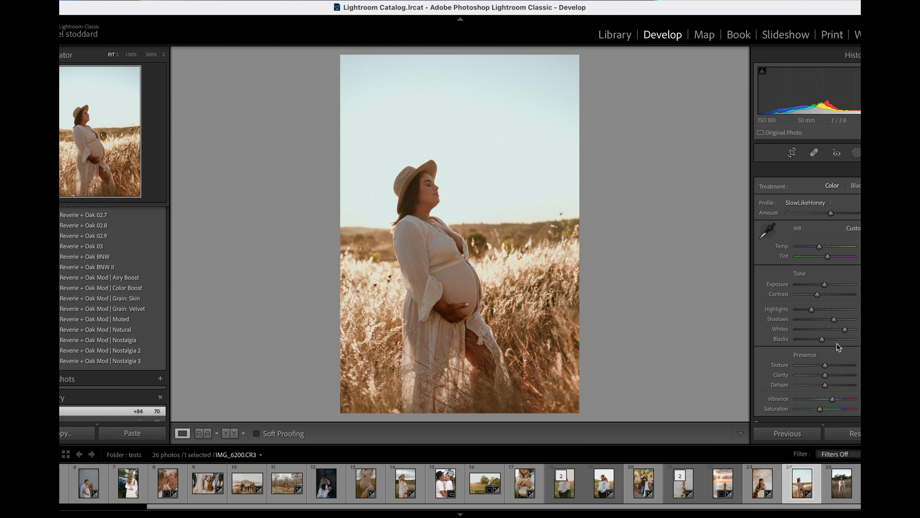
scroll(837, 344, "down", 2)
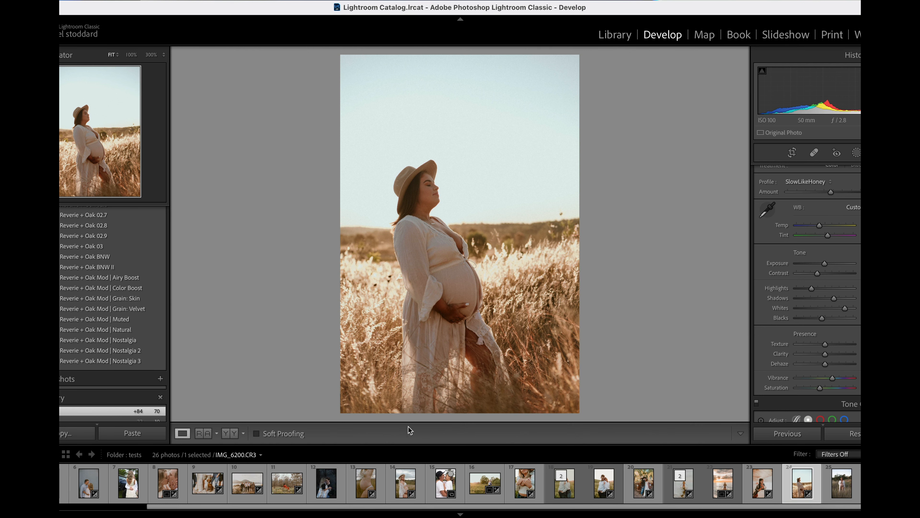
left_click(231, 432)
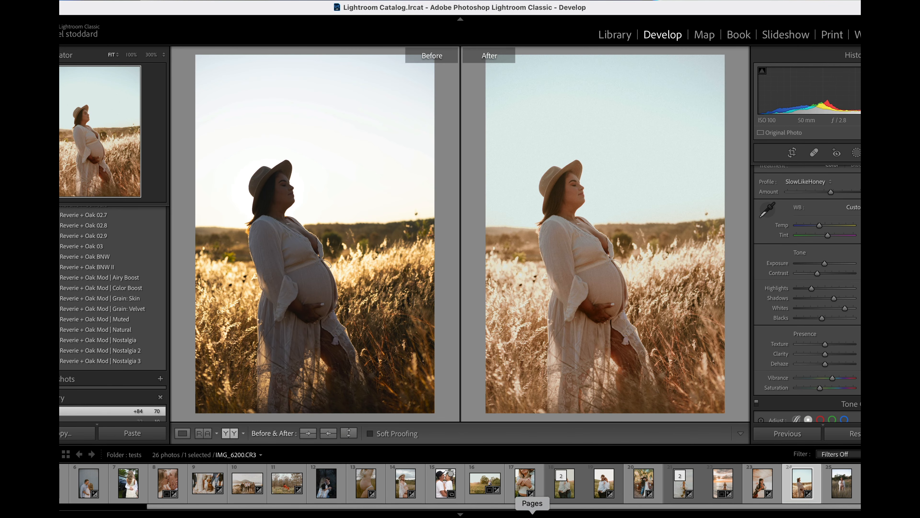
Open the photo of the embracing couple, lower its exposure to -1.15, and return to the single-photo view.
left_click(442, 485)
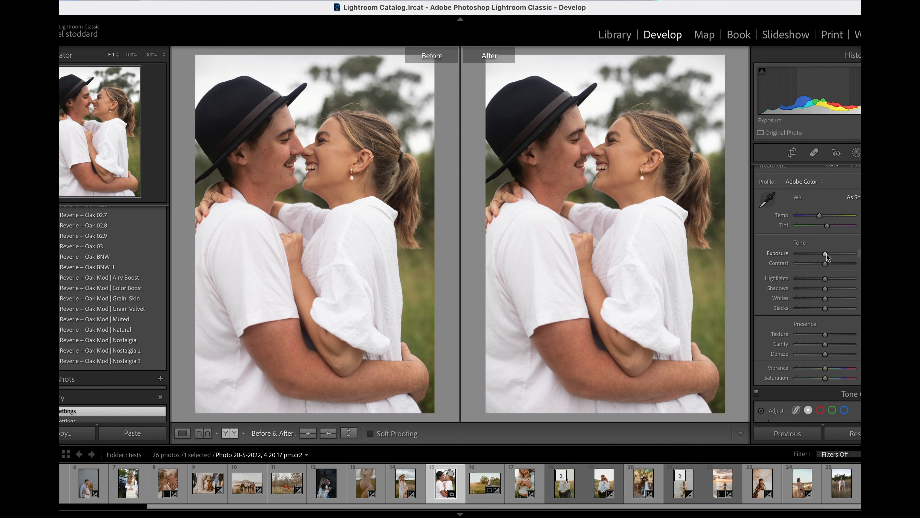
left_click_drag(826, 253, 820, 254)
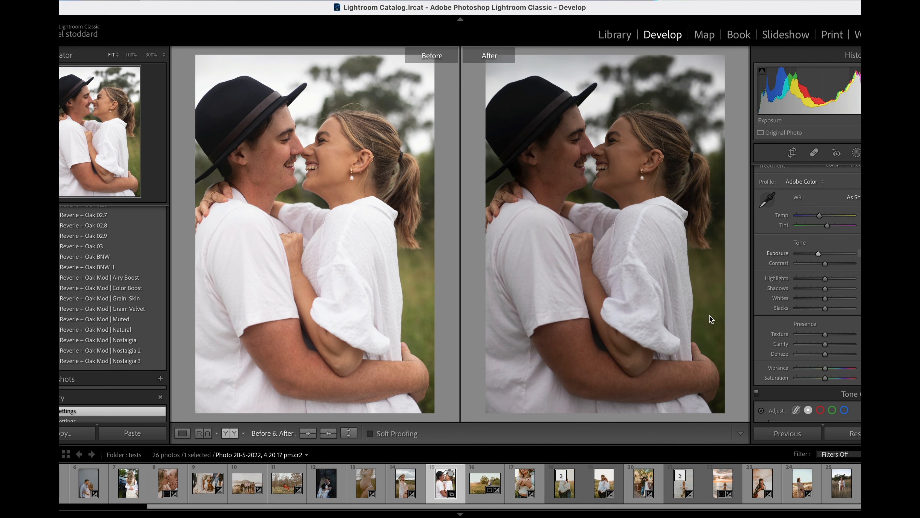
left_click(183, 434)
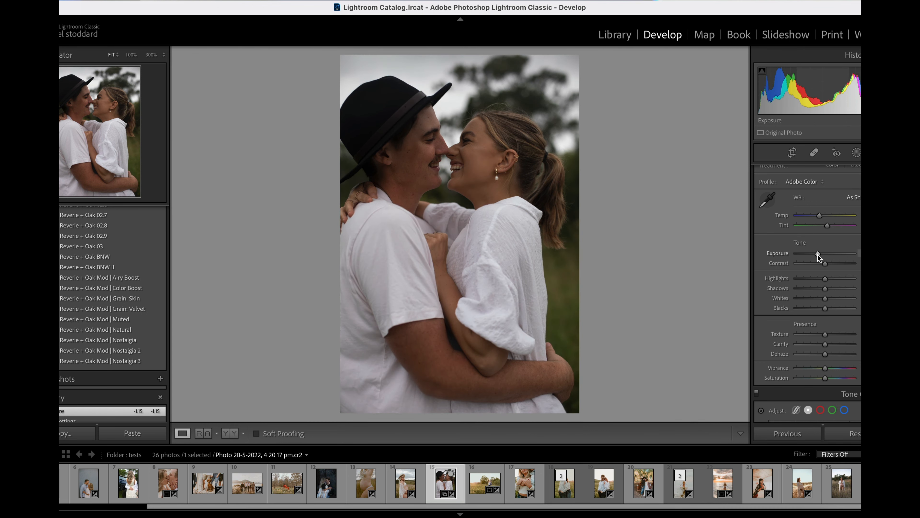
Raise the couple photo's exposure slightly and apply the Reverie + Oak 02.1 preset.
scroll(105, 246, "up", 3)
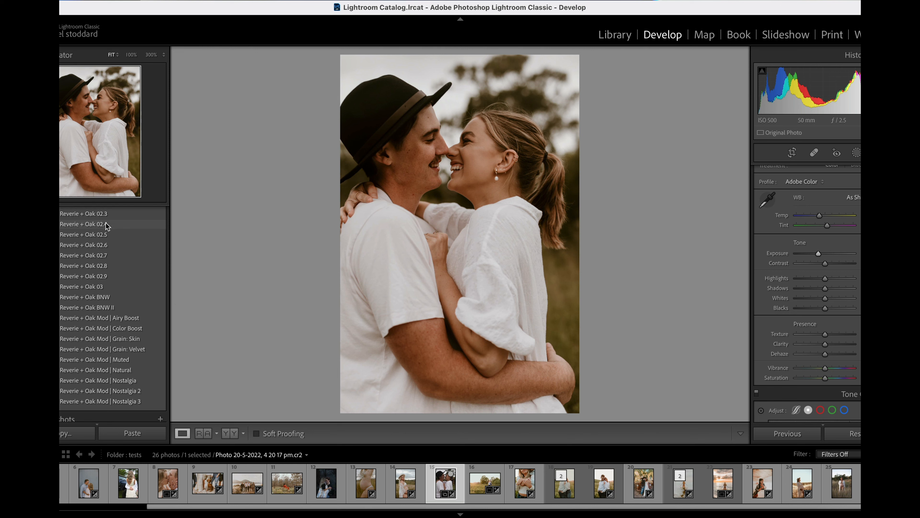
left_click_drag(819, 256, 820, 256)
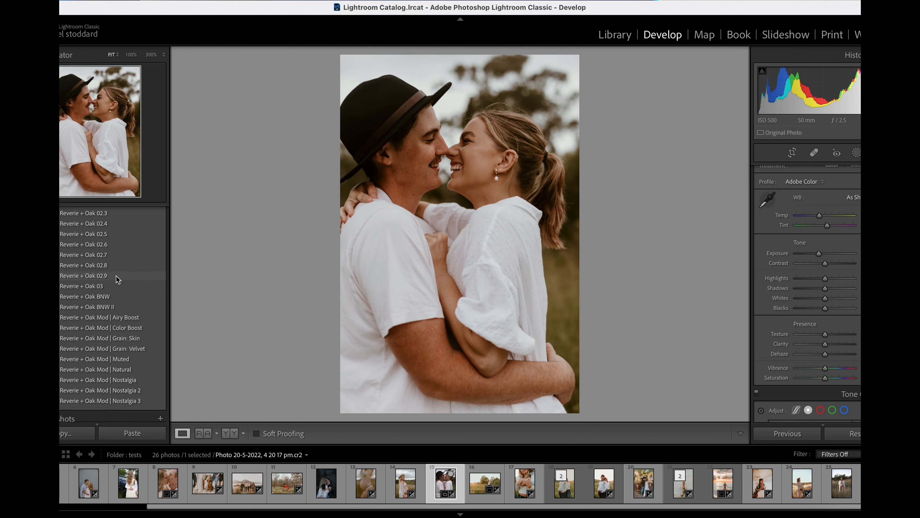
scroll(116, 279, "up", 3)
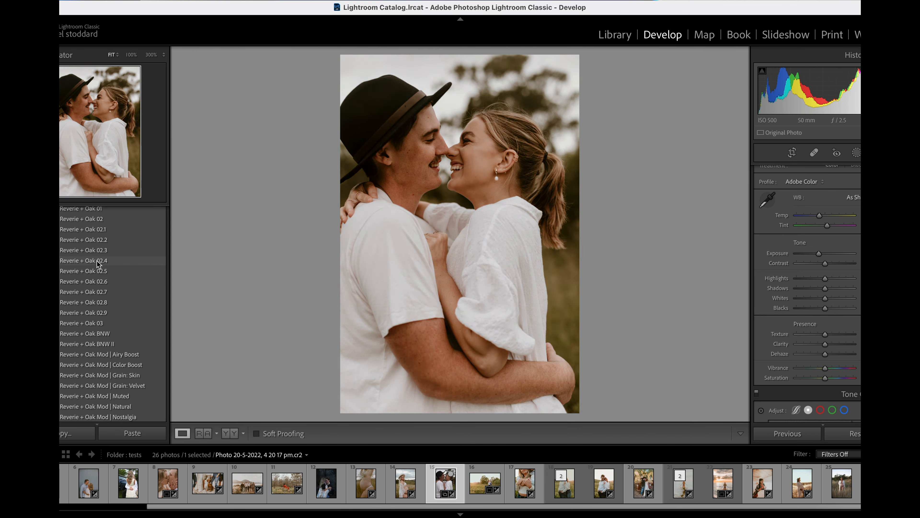
left_click(97, 229)
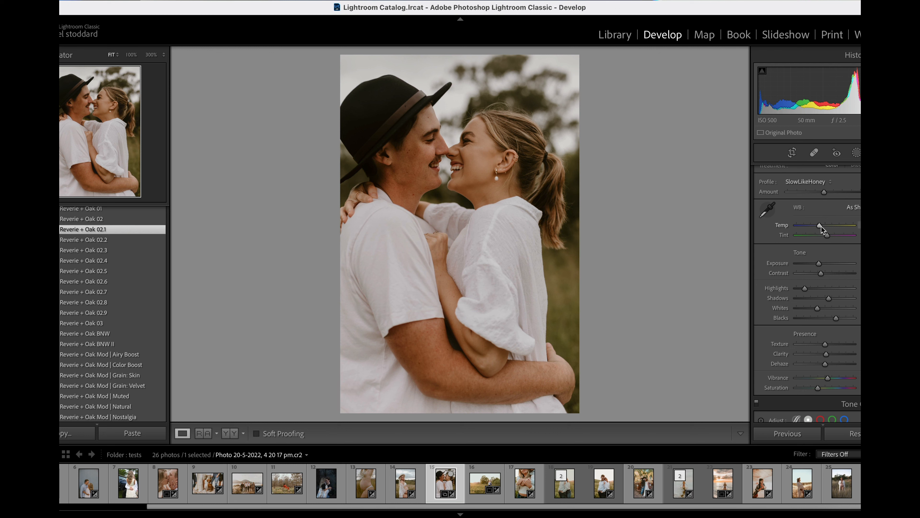
Cool the white balance temperature slightly while checking the couple's skin tones up close.
left_click_drag(464, 165, 606, 258)
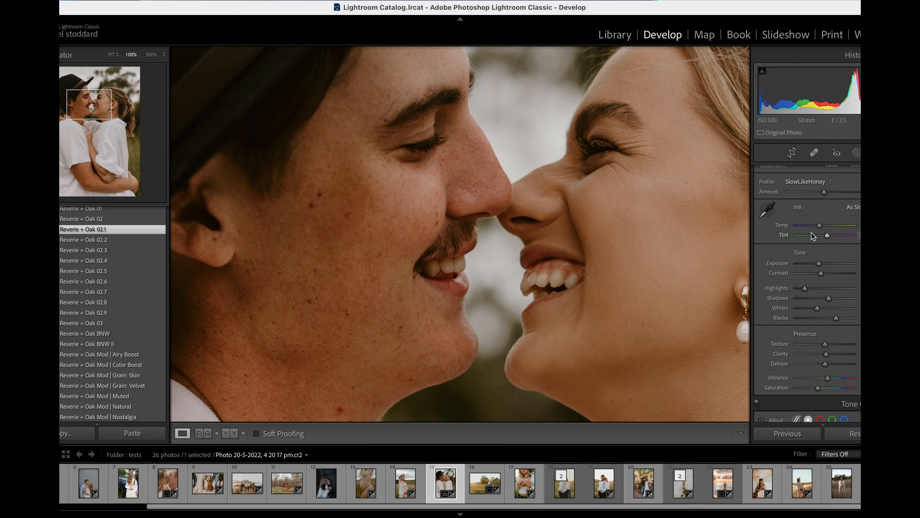
left_click(821, 227)
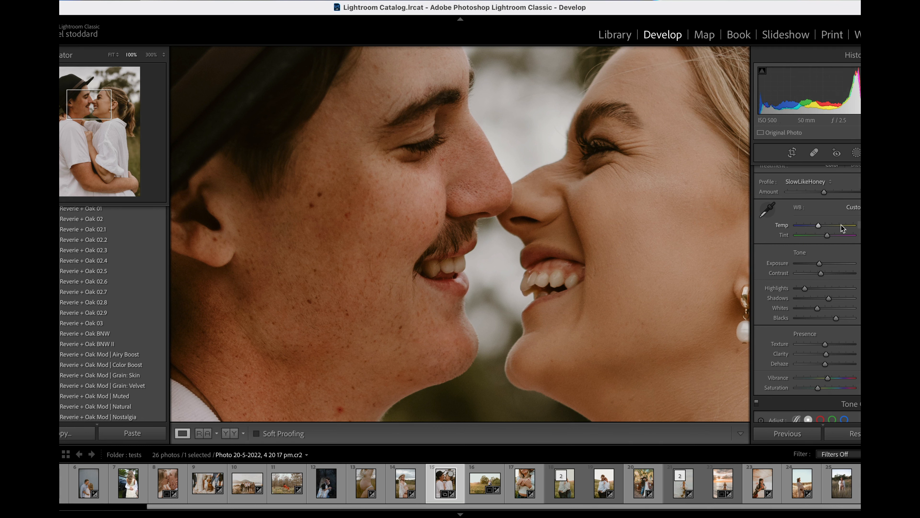
left_click(667, 229)
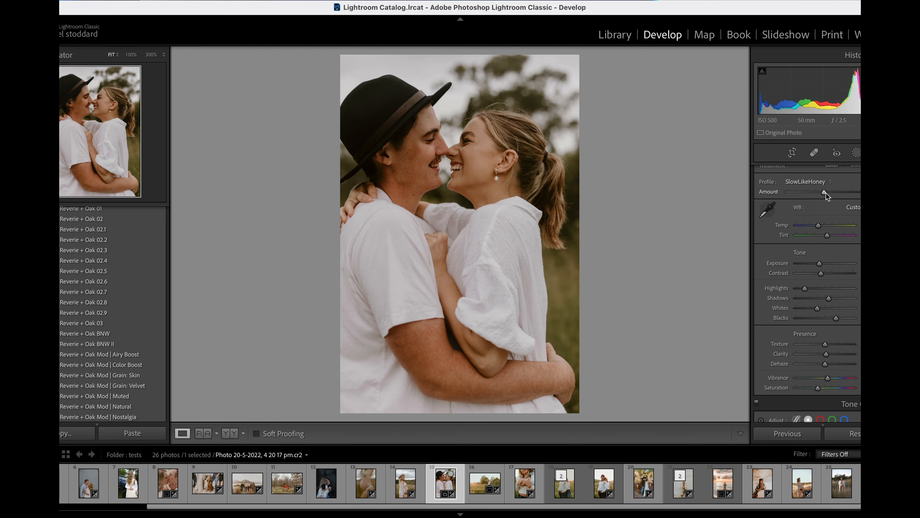
Reduce the SlowLikeHoney profile amount and apply the Reverie + Oak Mod | Airy Boost preset.
left_click_drag(825, 192, 724, 197)
left_click_drag(786, 192, 812, 192)
left_click(139, 357)
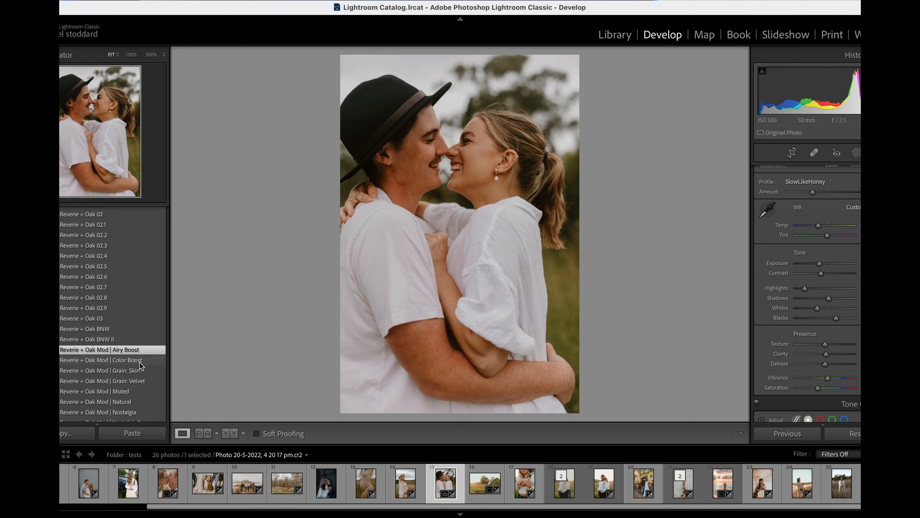
scroll(140, 409, "up", 1)
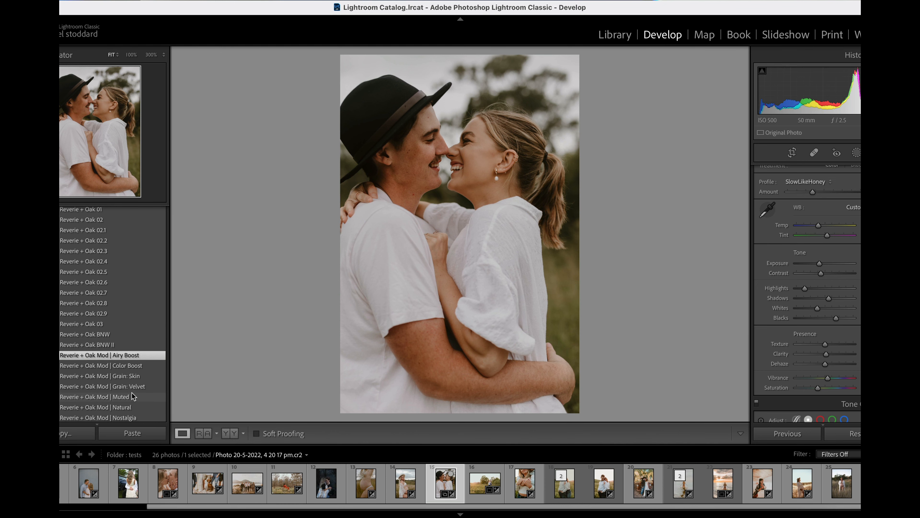
Apply the Reverie + Oak Mod | Nostalgia 3 preset to the couple photo and raise Shadows slightly, comparing the before and after versions.
scroll(132, 384, "down", 5)
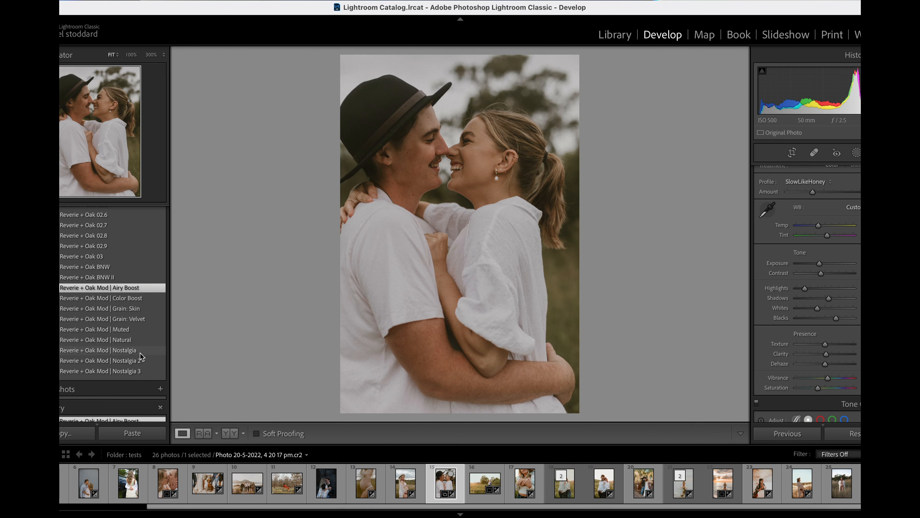
left_click(125, 374)
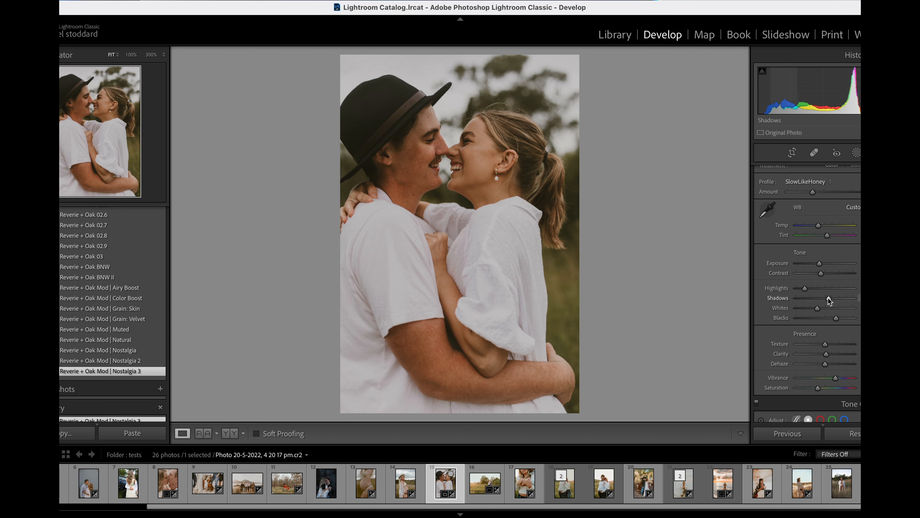
left_click_drag(830, 300, 833, 298)
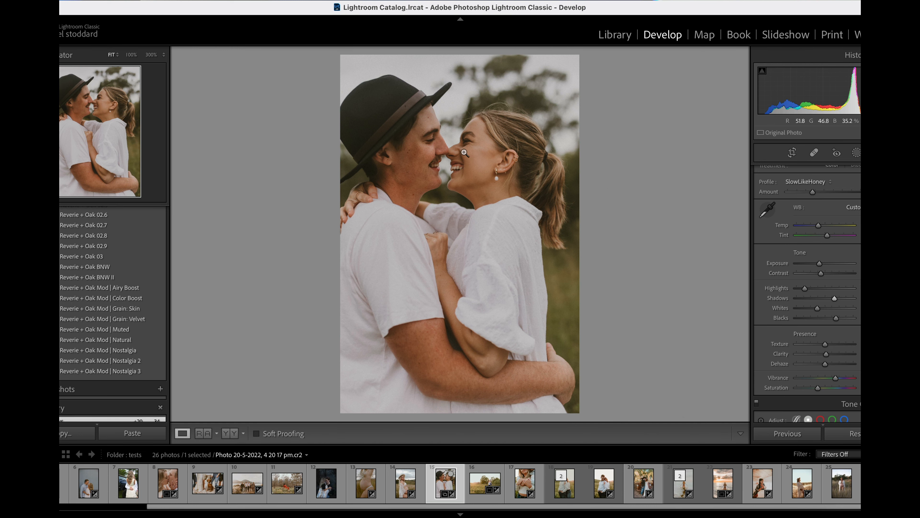
left_click(226, 433)
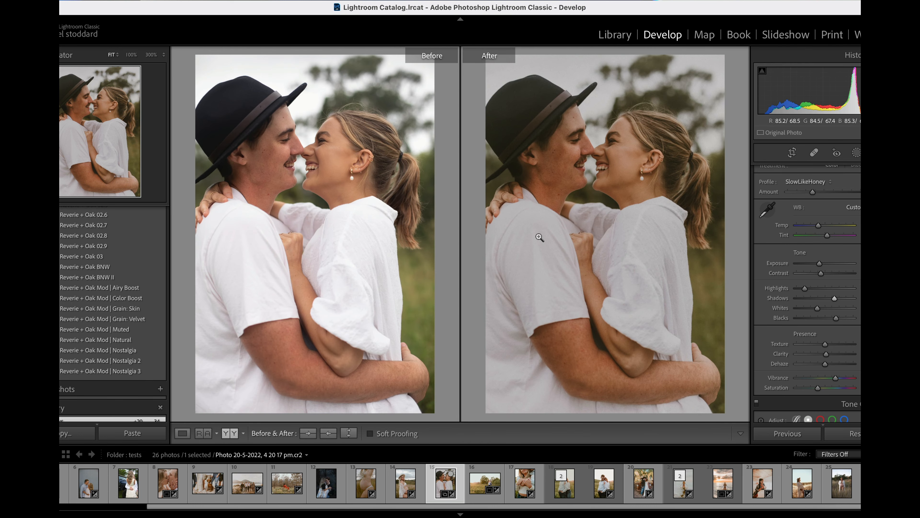
left_click(182, 433)
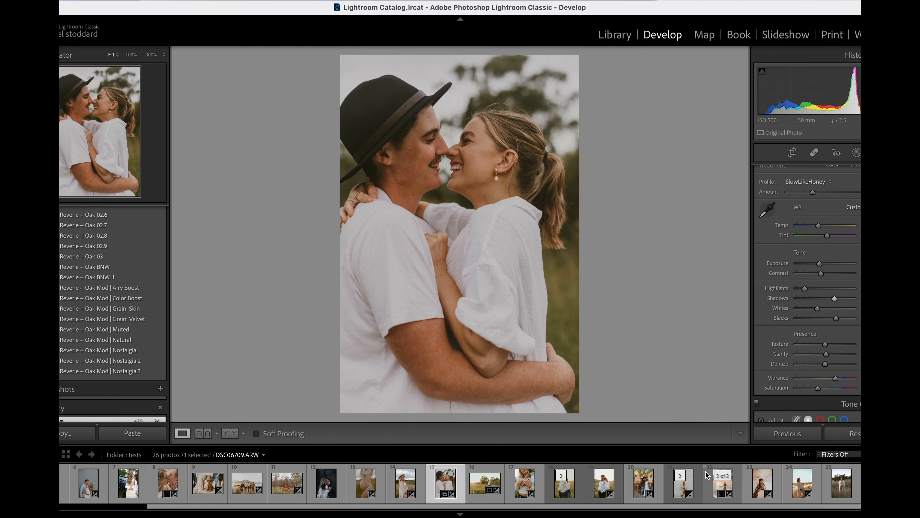
Open the photo of the group walking by the lake and reset all its develop settings.
left_click_drag(673, 508, 645, 515)
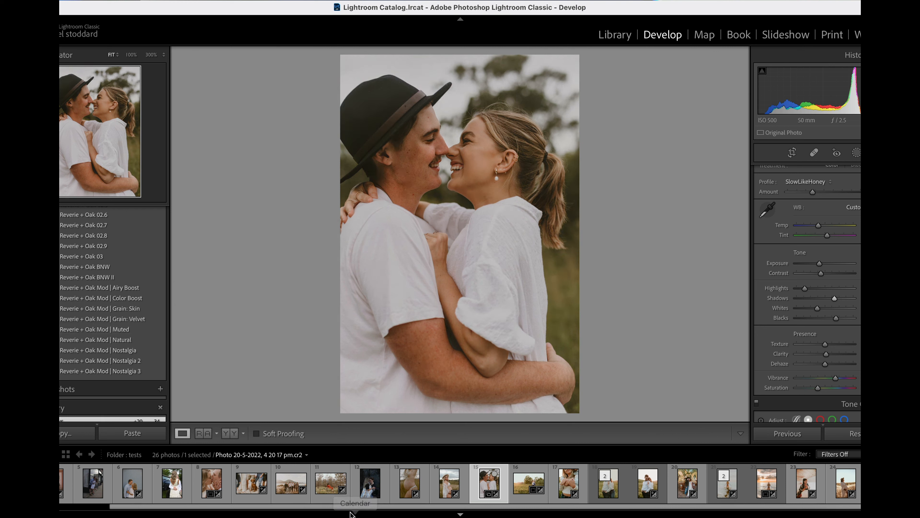
scroll(356, 506, "right", 3)
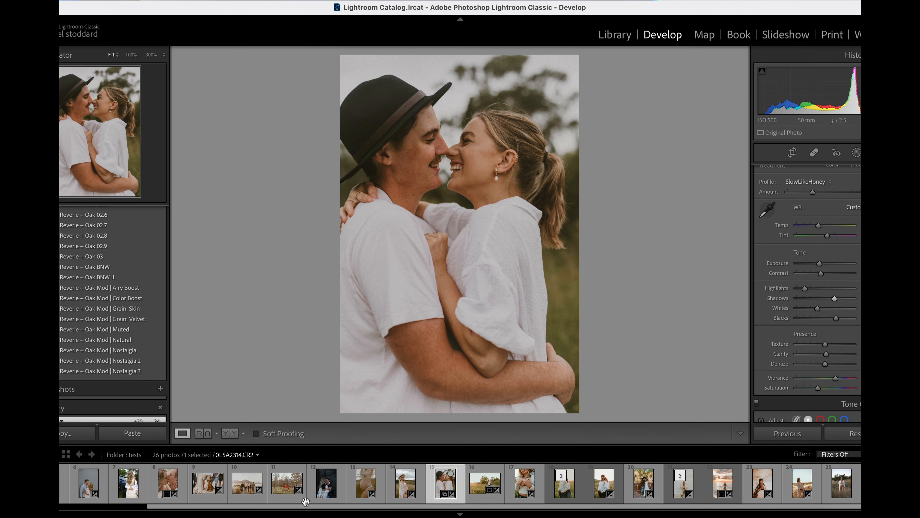
left_click(247, 483)
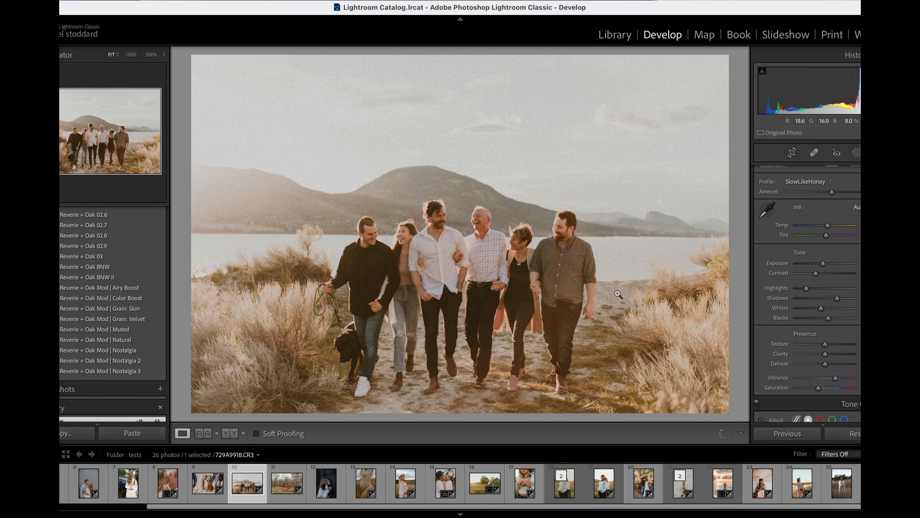
left_click(848, 433)
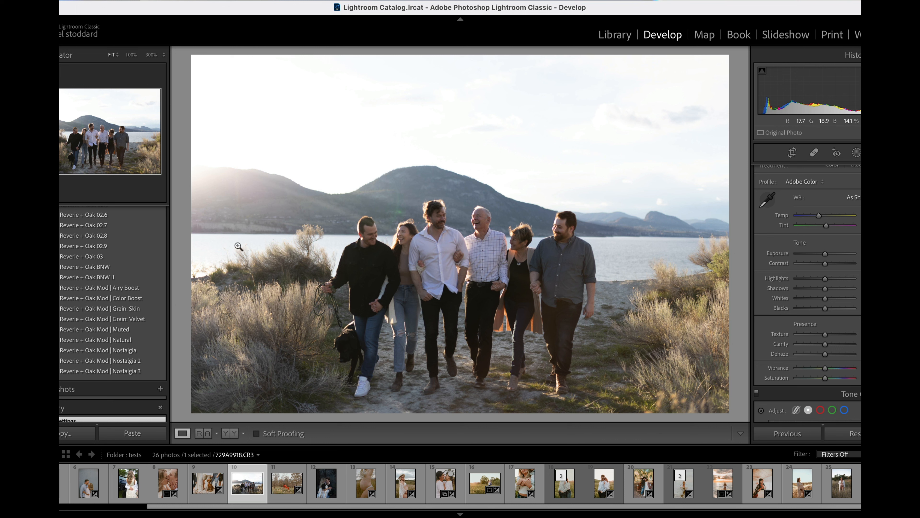
Apply the Reverie + Oak 02.2 preset to the group photo, keeping its original exposure.
scroll(110, 301, "up", 5)
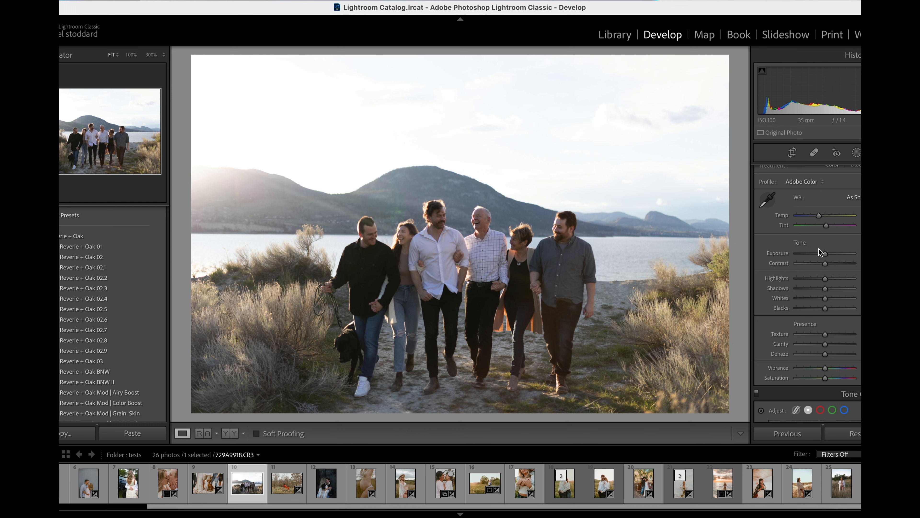
left_click_drag(824, 251, 823, 253)
double_click(825, 253)
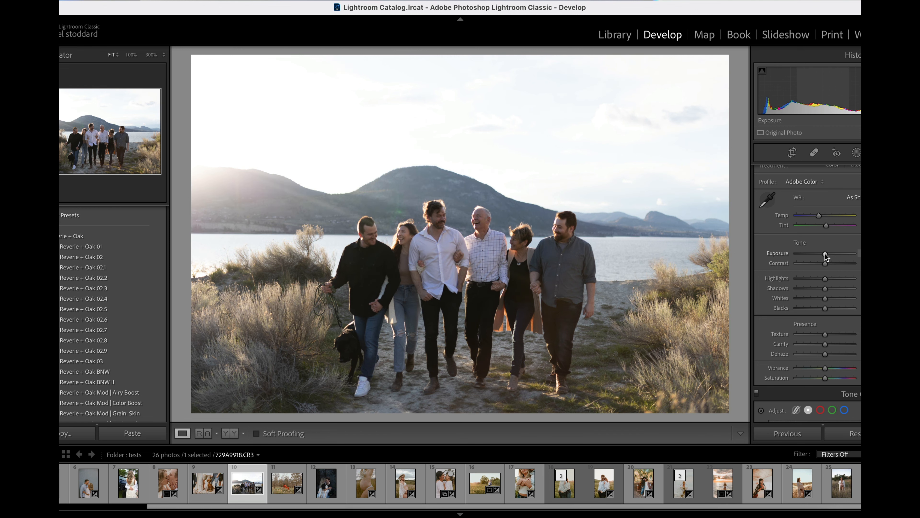
left_click(97, 257)
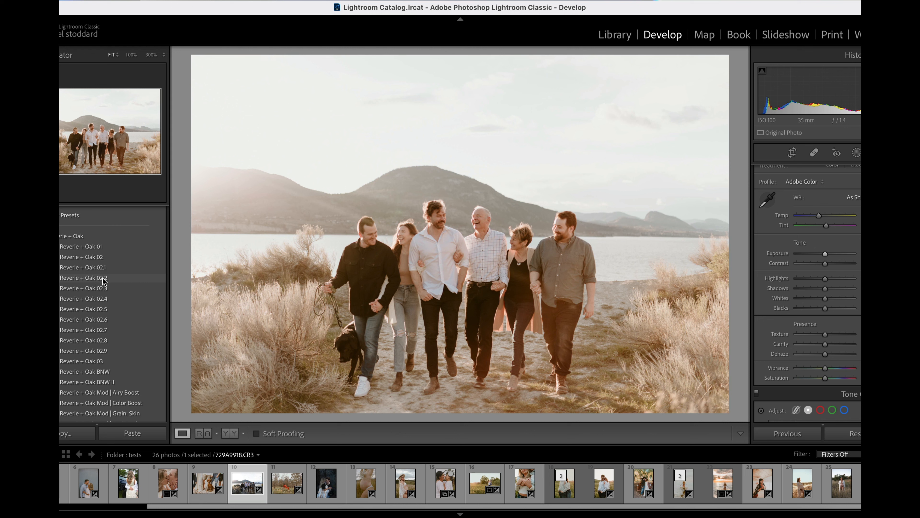
left_click(103, 278)
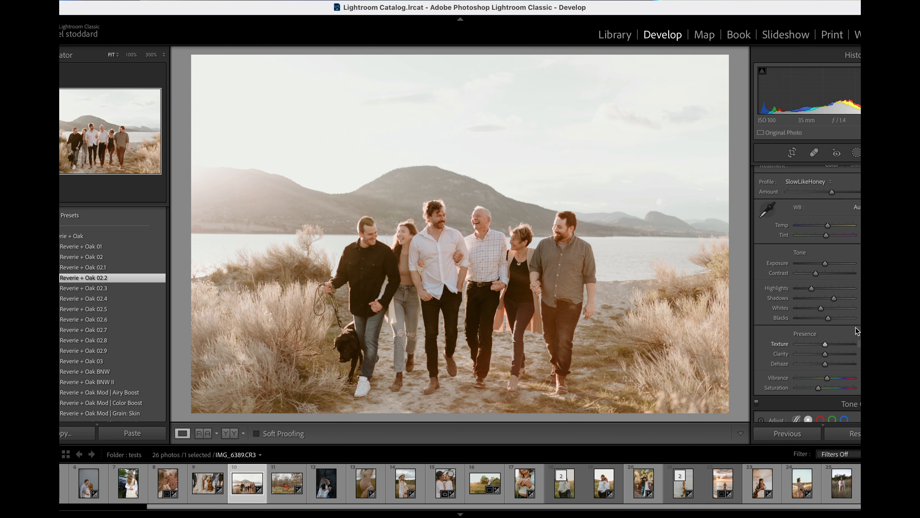
Lower the group photo's exposure slightly and reduce the SlowLikeHoney profile amount.
left_click_drag(825, 261, 823, 260)
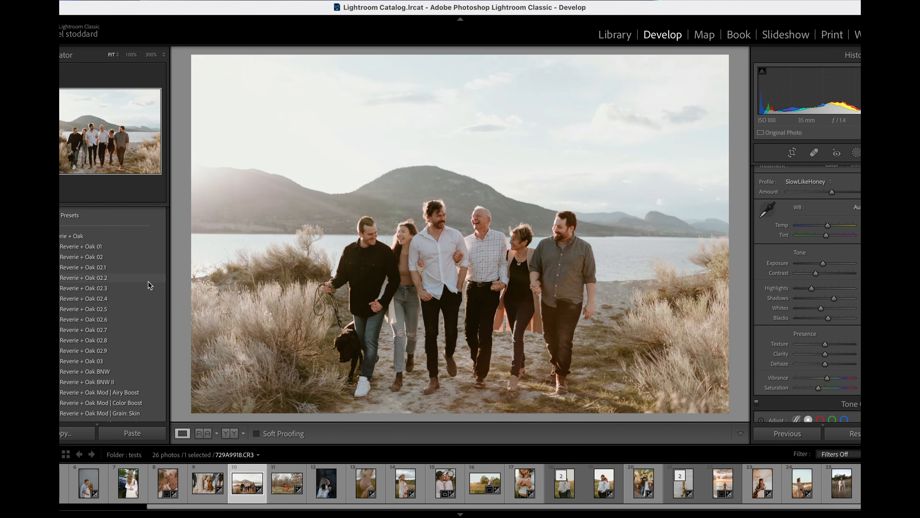
scroll(160, 341, "down", 3)
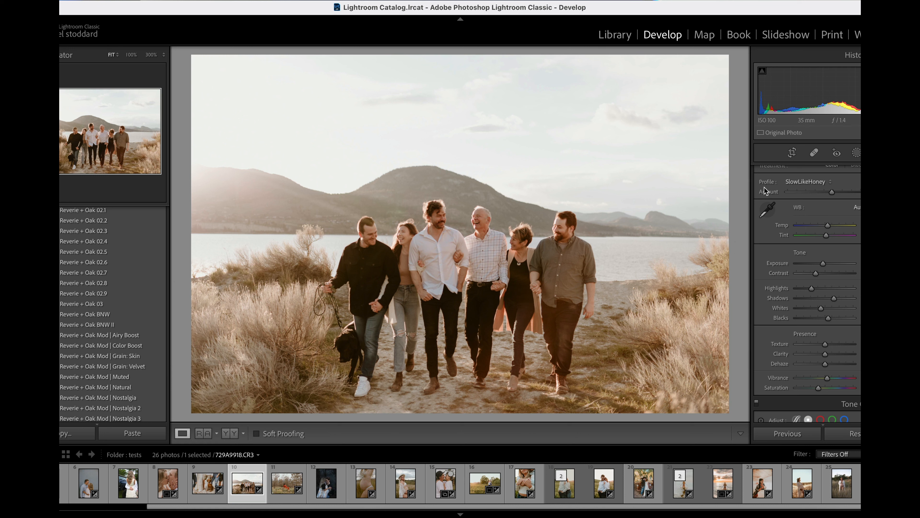
left_click_drag(832, 192, 813, 225)
Stack the Reverie + Oak Mod presets Nostalgia 3, Color Boost and Airy Boost on the group photo.
scroll(149, 392, "down", 2)
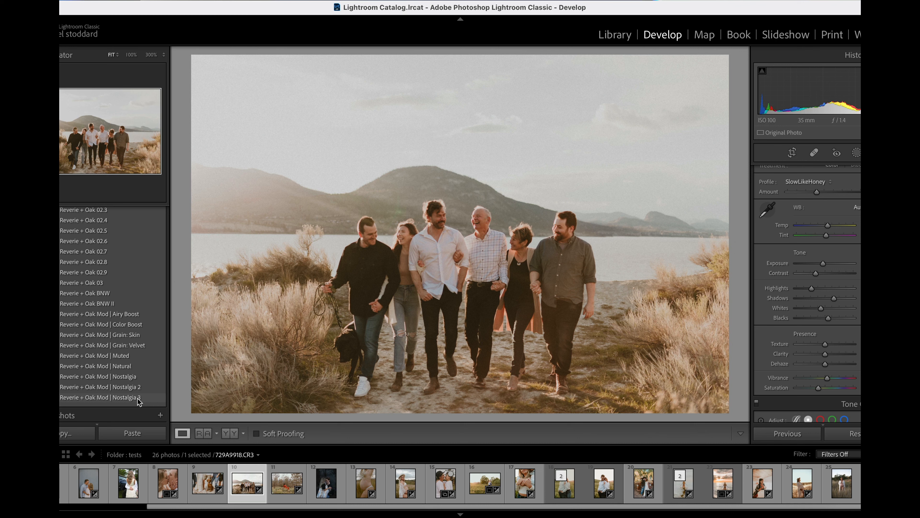
left_click(138, 398)
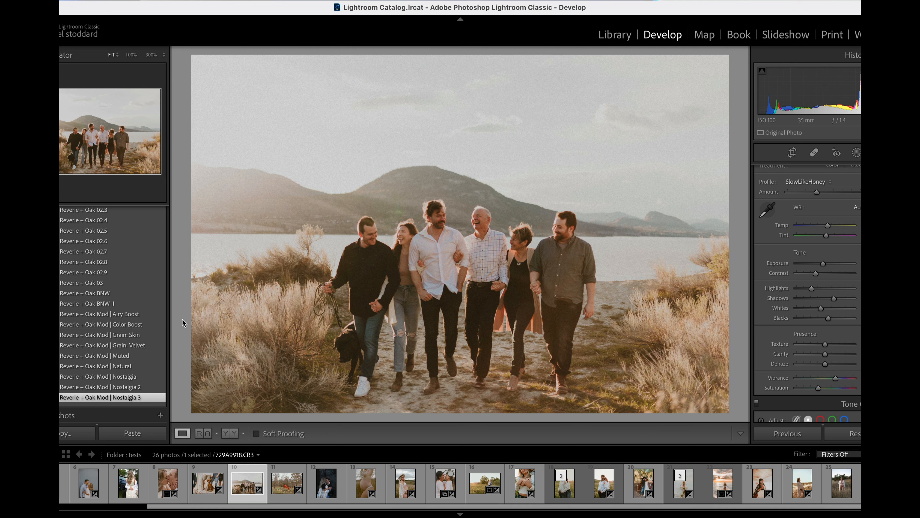
left_click(141, 327)
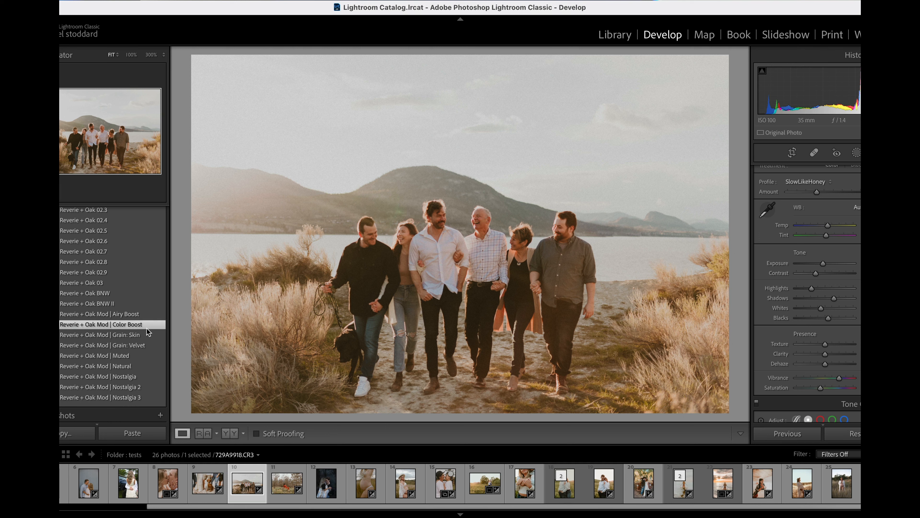
left_click(146, 314)
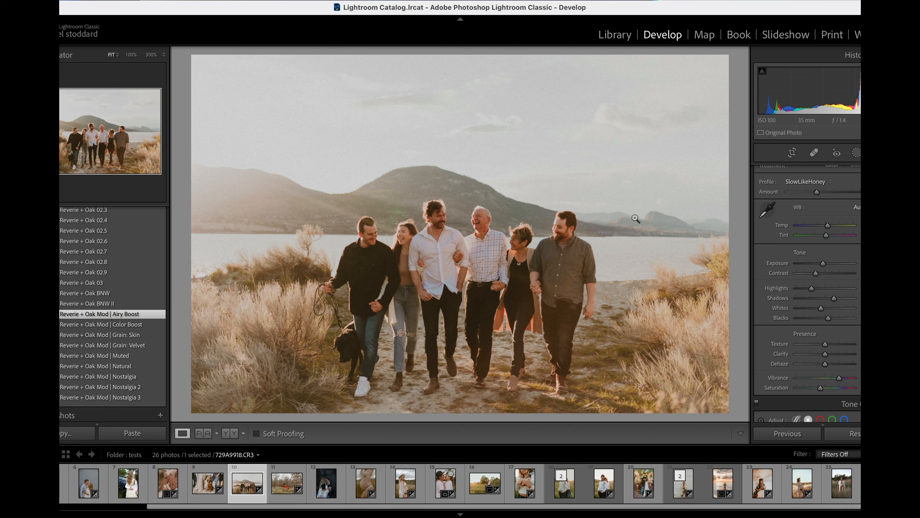
Add a feathered radial gradient mask over the group with raised shadows, a cooler temperature, and slightly lower tint and contrast.
left_click(856, 153)
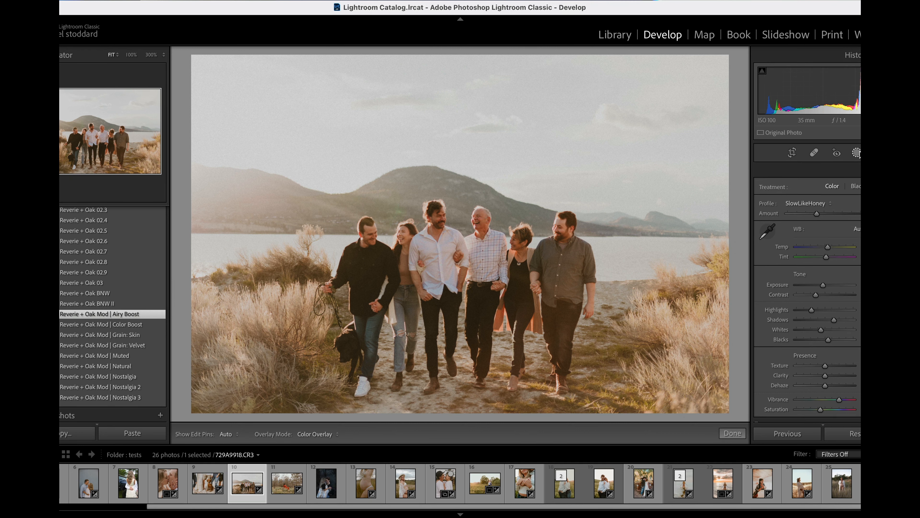
left_click(799, 249)
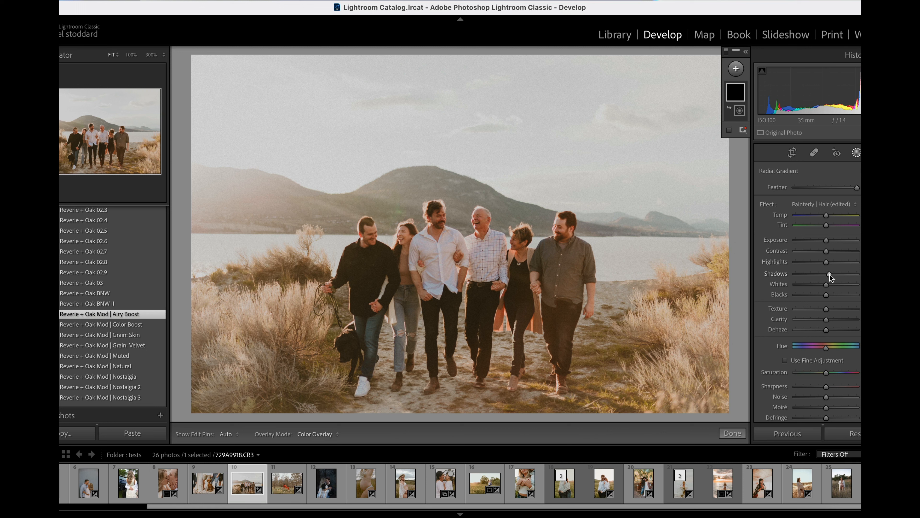
left_click_drag(827, 274, 830, 275)
left_click_drag(458, 297, 701, 473)
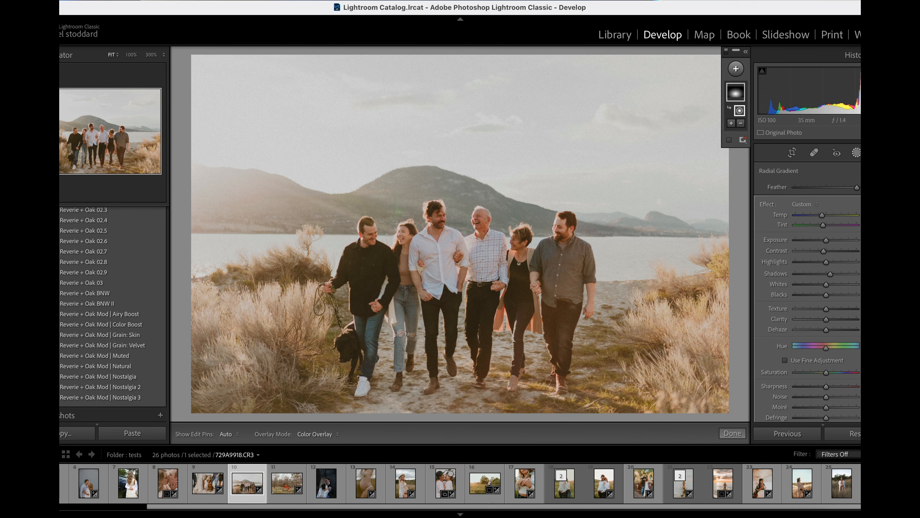
left_click(732, 432)
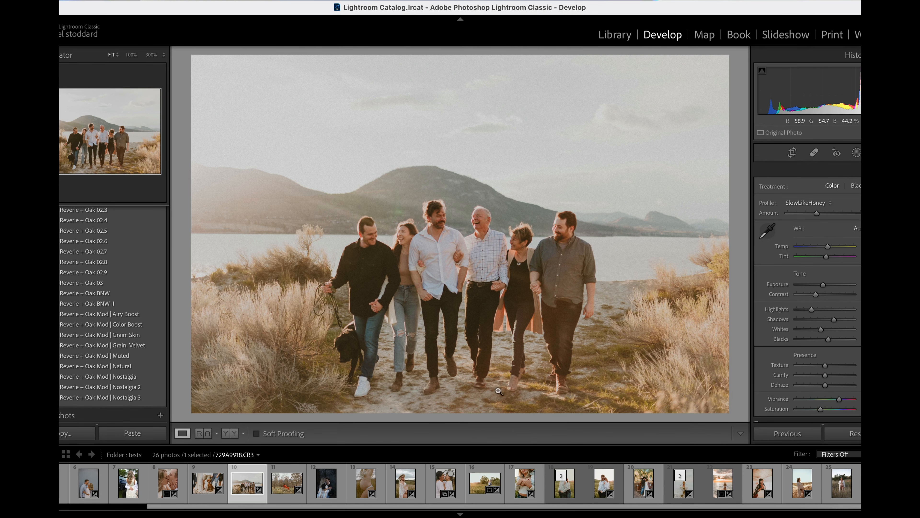
Compare the group photo before and after, and raise the SlowLikeHoney profile amount slightly.
left_click(232, 433)
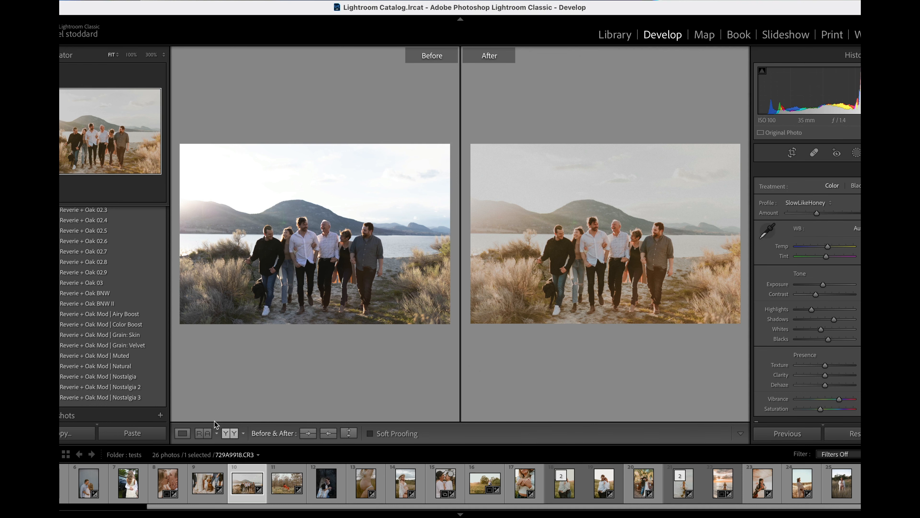
left_click(182, 433)
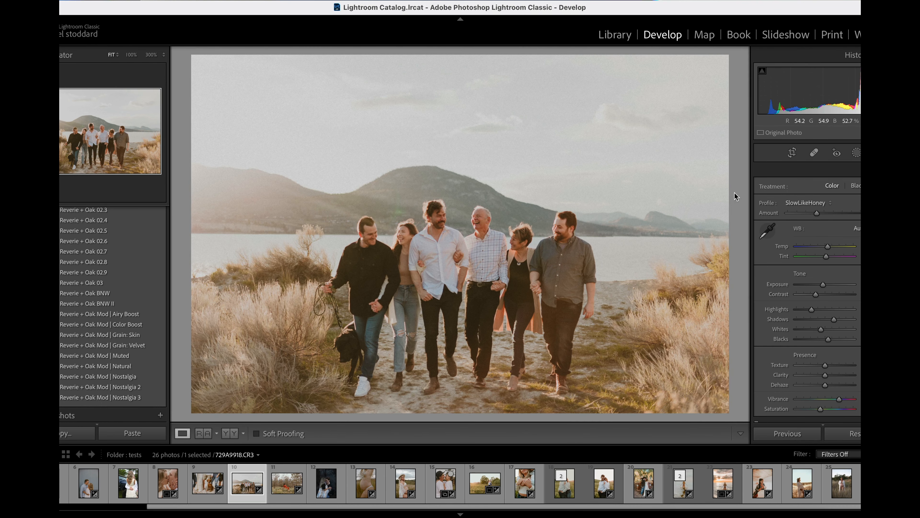
left_click_drag(817, 211, 823, 250)
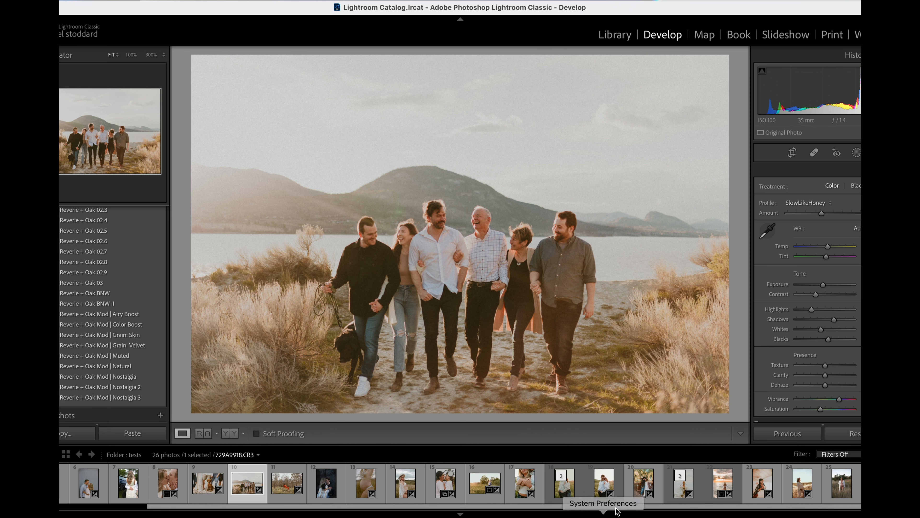
Open the photo of the couple embracing in the grassy field and reset all its develop settings.
left_click(607, 491)
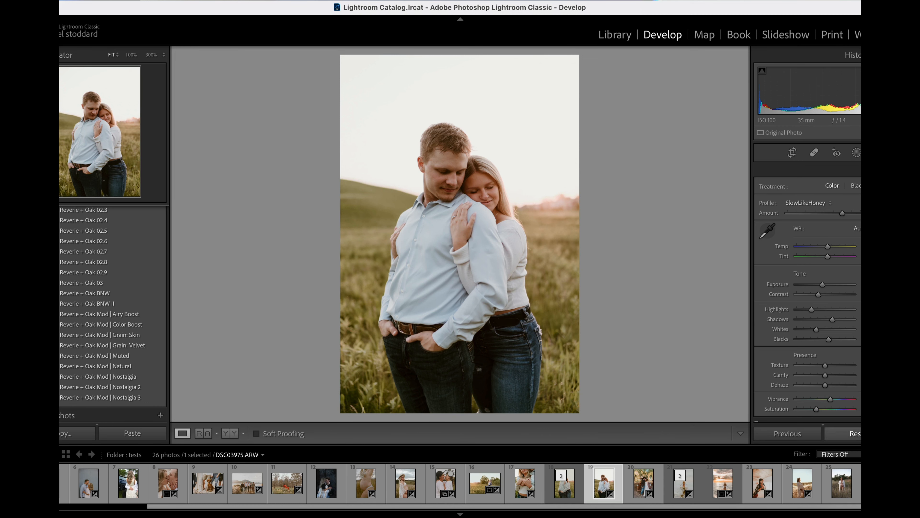
left_click(854, 433)
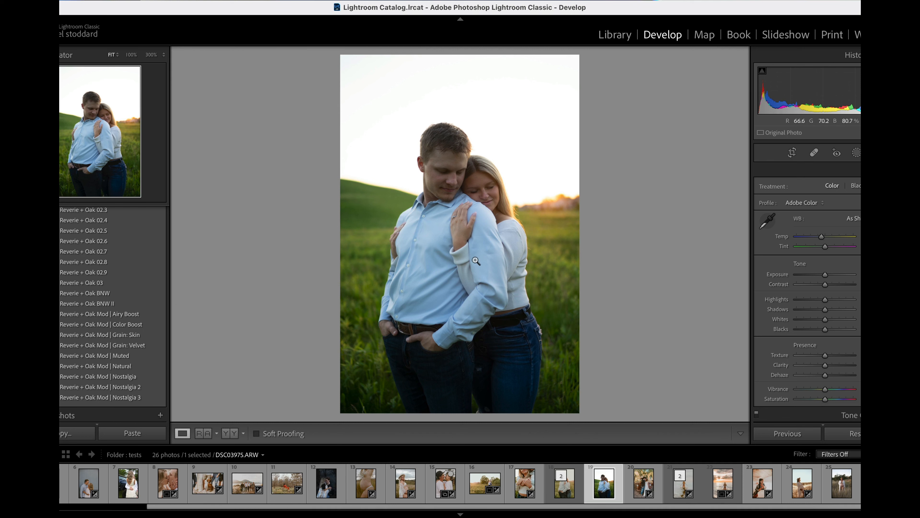
Lower the field couple photo's exposure slightly and apply the Reverie + Oak 02.2 preset.
scroll(131, 272, "up", 5)
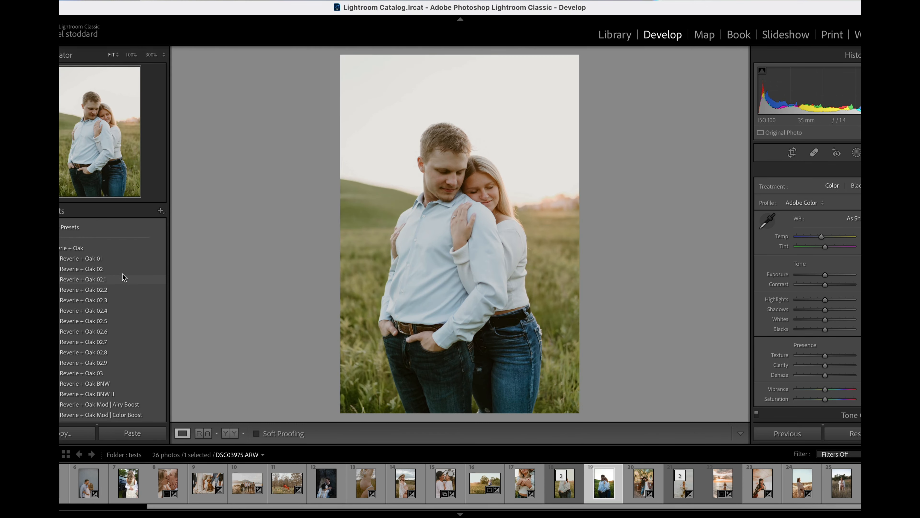
scroll(123, 278, "down", 5)
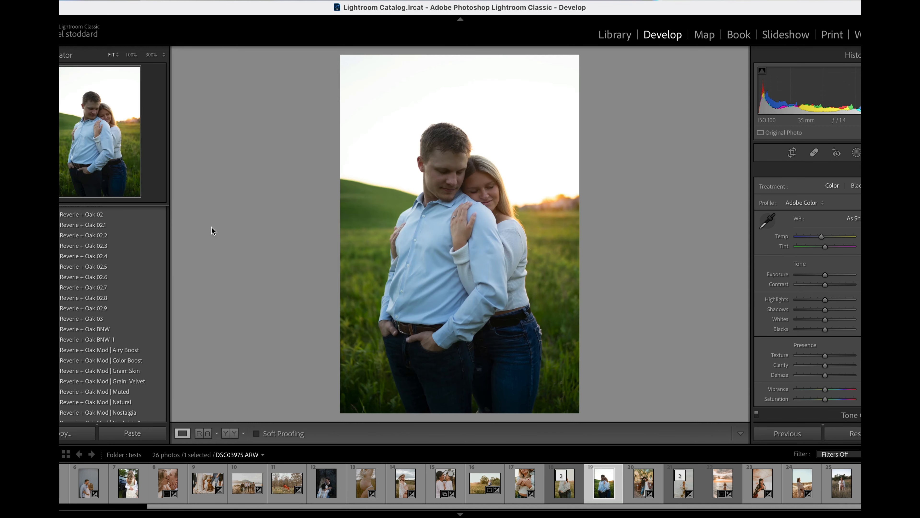
left_click_drag(827, 272, 824, 272)
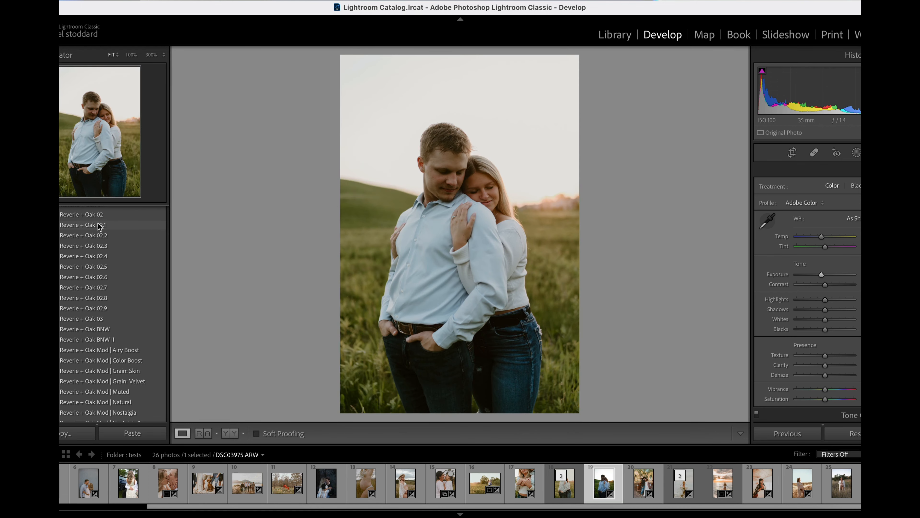
left_click(97, 236)
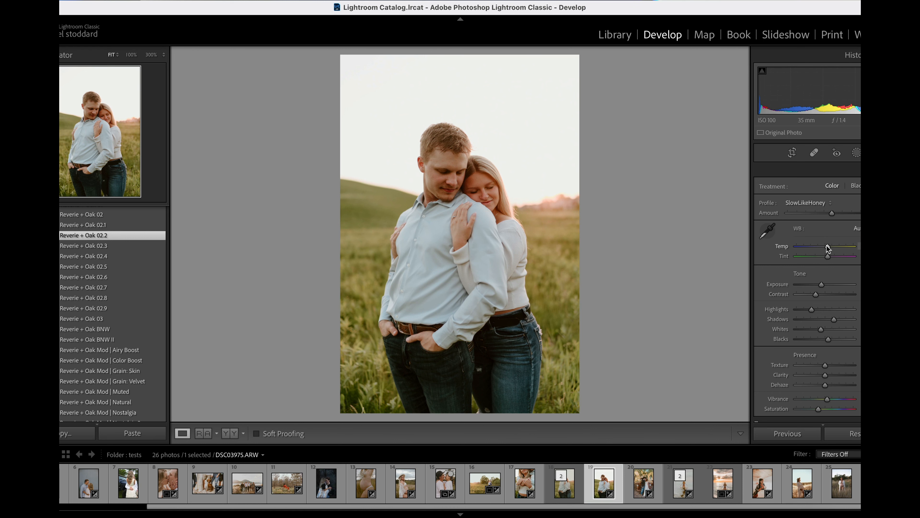
Cool the temperature slightly with the SlowLikeHoney profile amount at 67, and apply the Reverie + Oak Mod | Natural preset.
left_click_drag(827, 245, 811, 218)
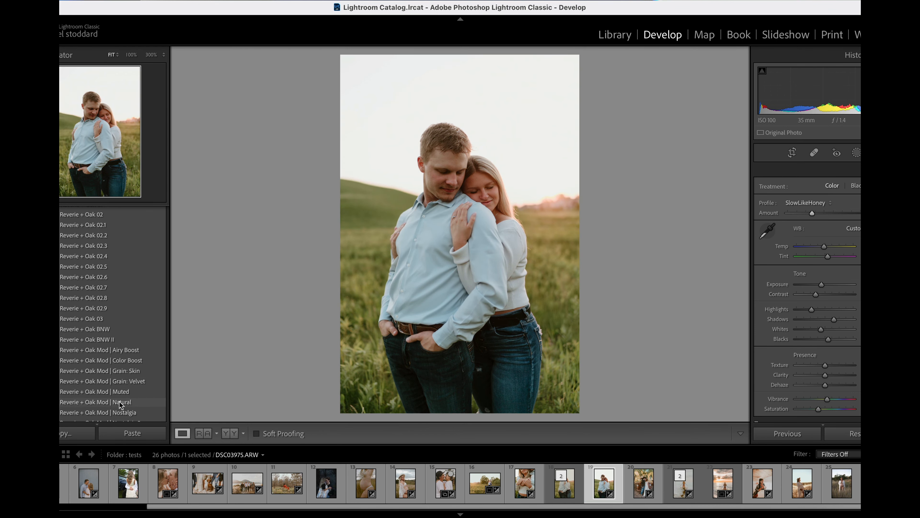
scroll(113, 383, "down", 4)
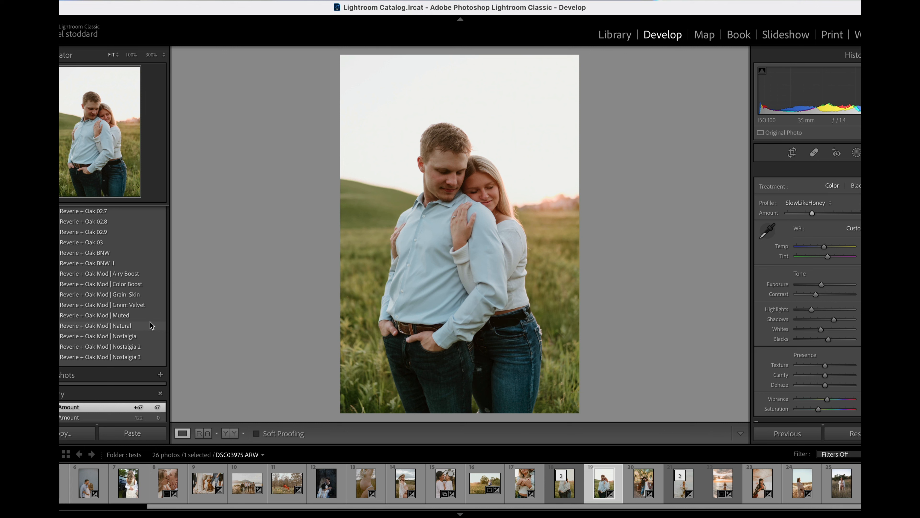
left_click(132, 326)
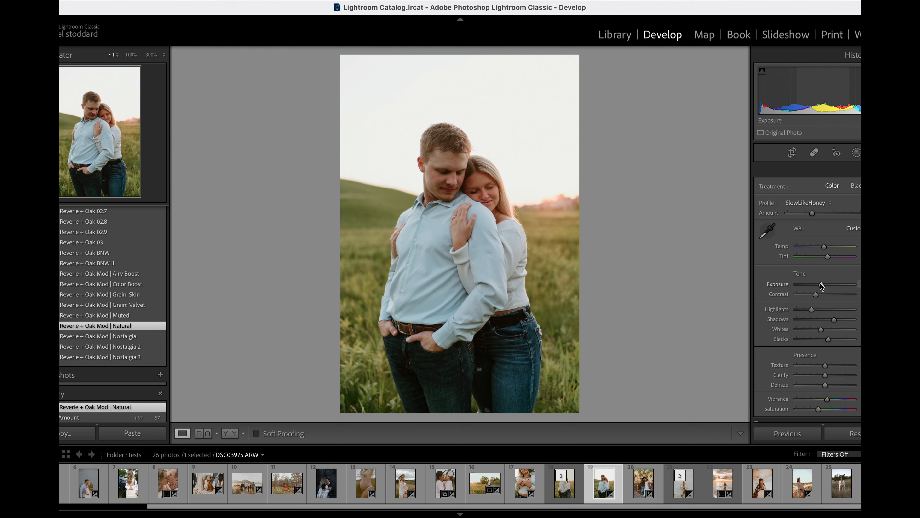
Set the field couple photo's exposure to -0.55 and add a feathered radial gradient mask over the couple with slightly raised exposure.
left_click_drag(822, 287, 823, 287)
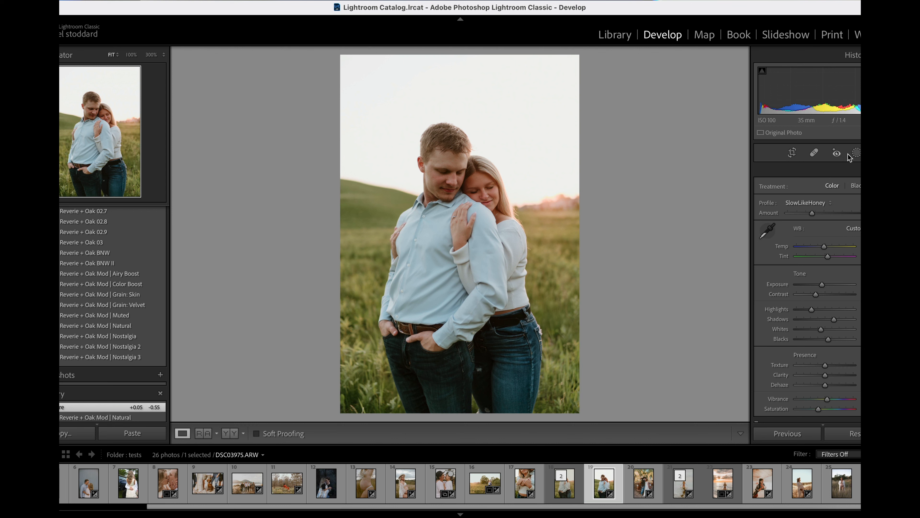
left_click(857, 152)
left_click(786, 247)
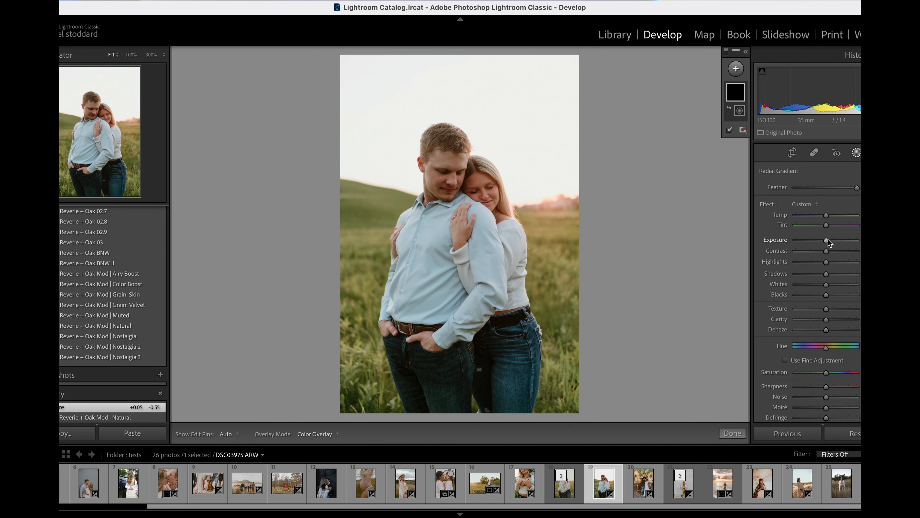
left_click_drag(456, 200, 553, 389)
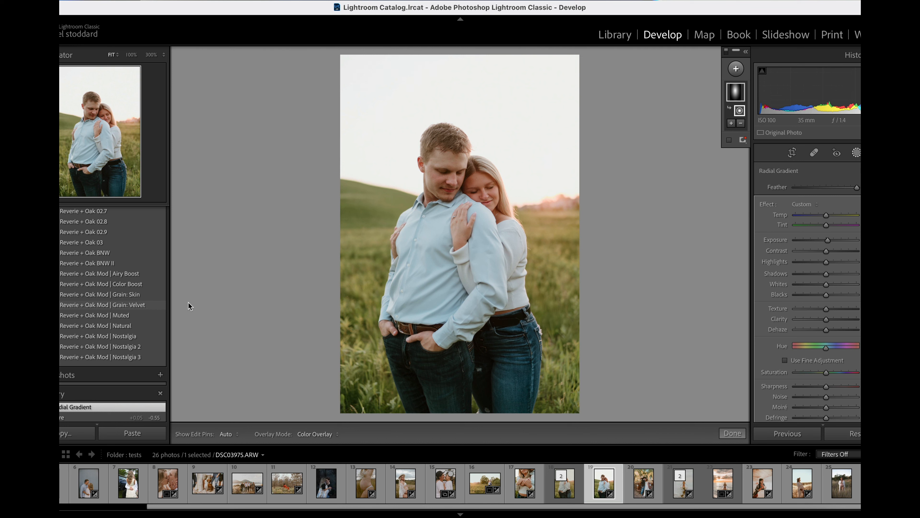
left_click(729, 433)
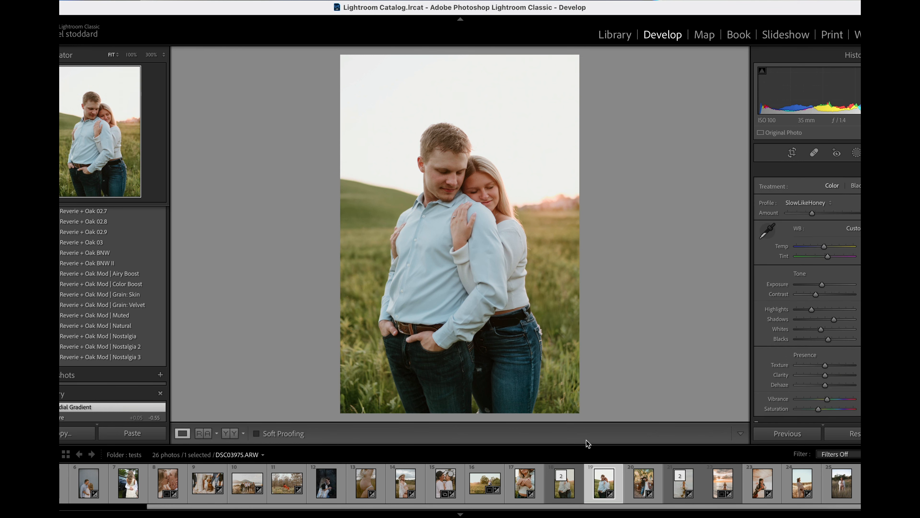
Compare the field couple photo before and after side by side, and return to the single-photo view.
left_click(235, 434)
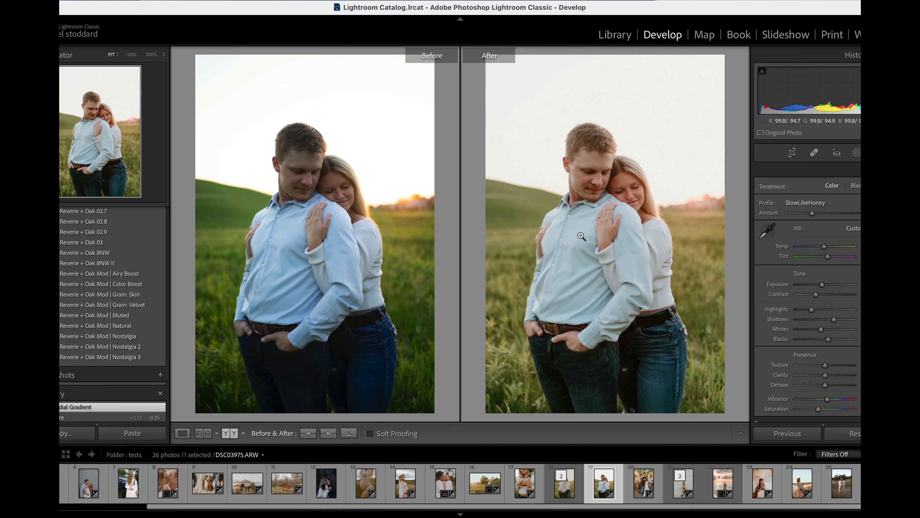
left_click(188, 435)
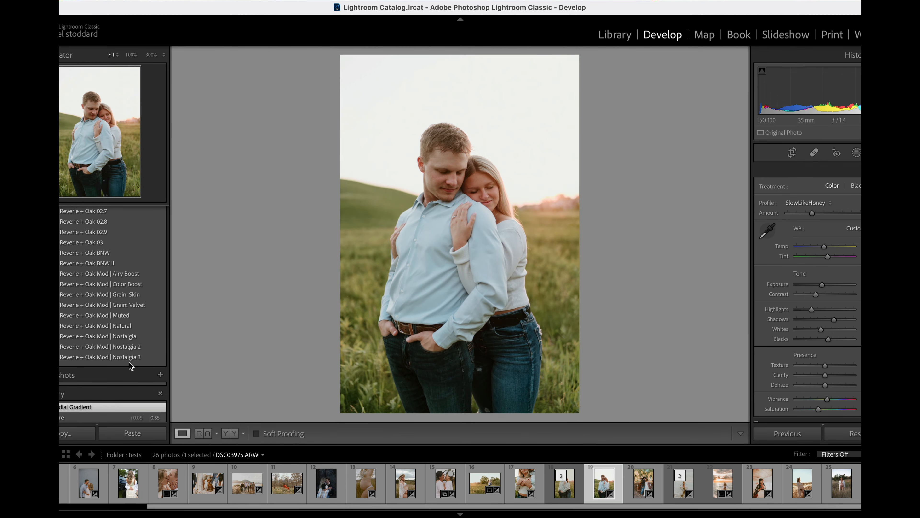
Apply the Reverie + Oak Mod | Nostalgia 2 and Color Boost presets to the field couple photo, and lower the blacks to -8.
left_click(130, 347)
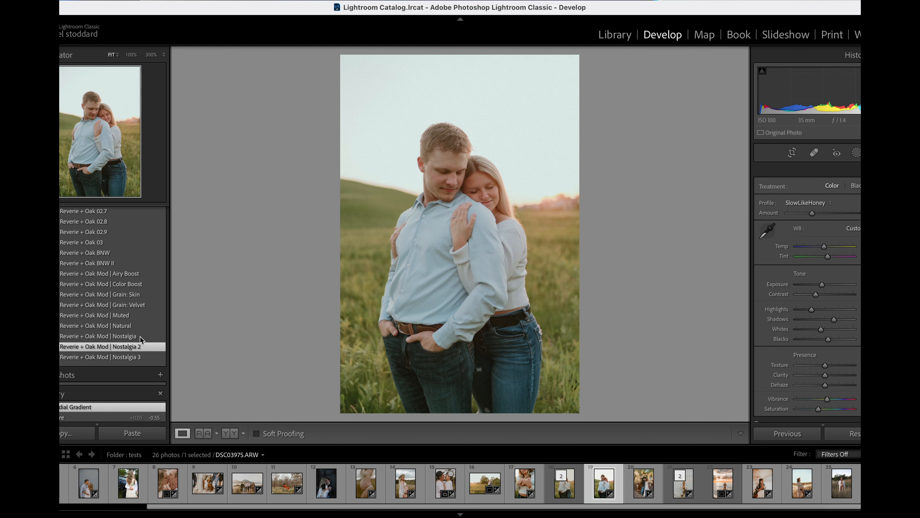
left_click(136, 284)
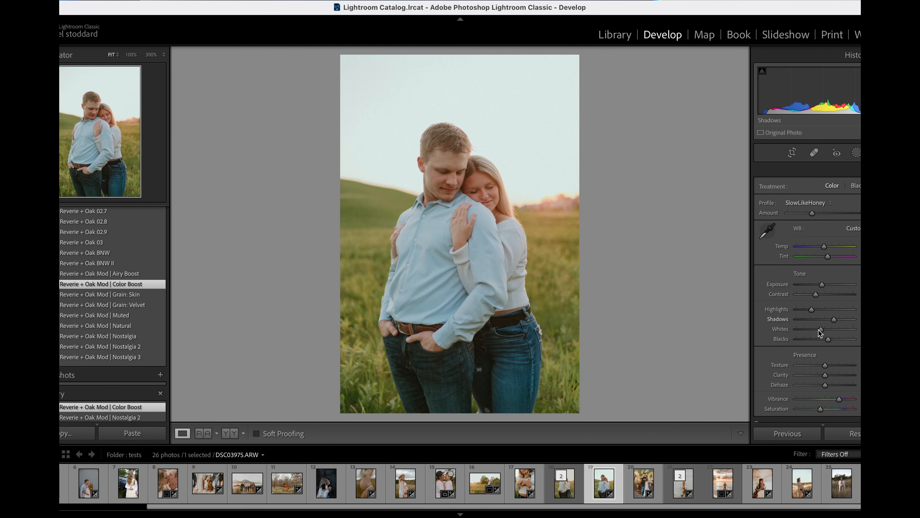
mouse_move(829, 339)
left_mouse_down()
mouse_move(818, 340)
mouse_move(822, 328)
left_mouse_up()
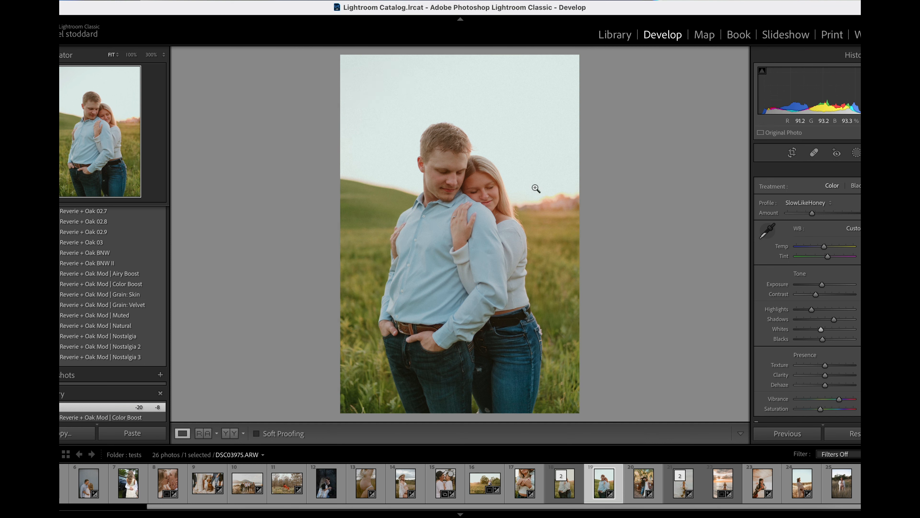
Raise the exposure of the radial gradient mask over the couple slightly, and compare the photo before and after side by side.
left_click(856, 152)
left_click_drag(456, 200, 552, 389)
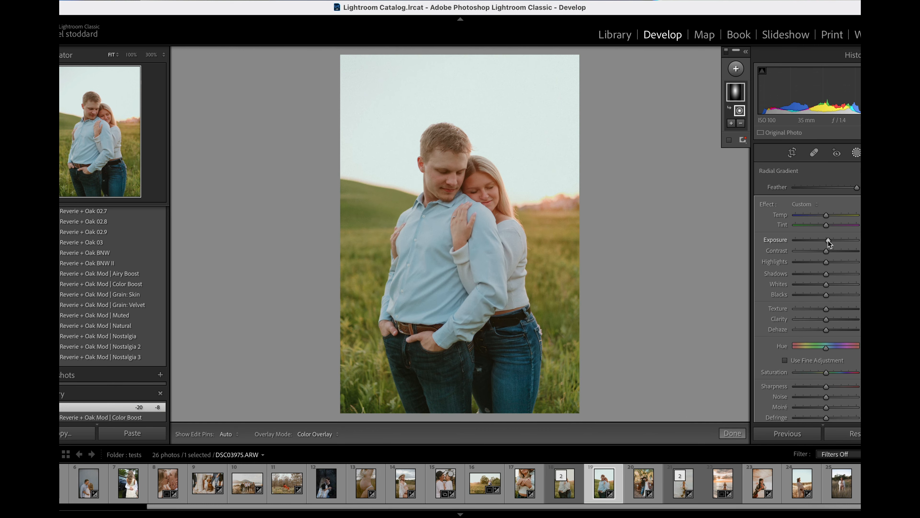
left_click_drag(829, 240, 829, 239)
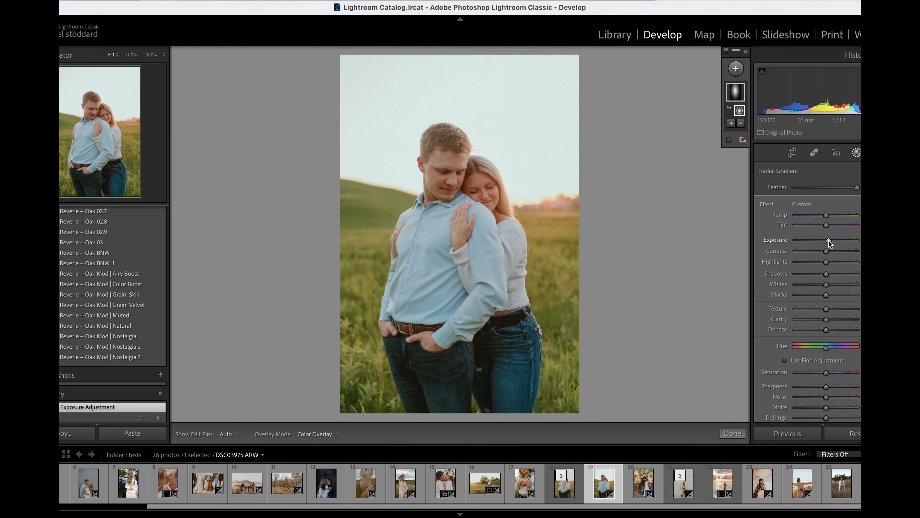
left_click(732, 433)
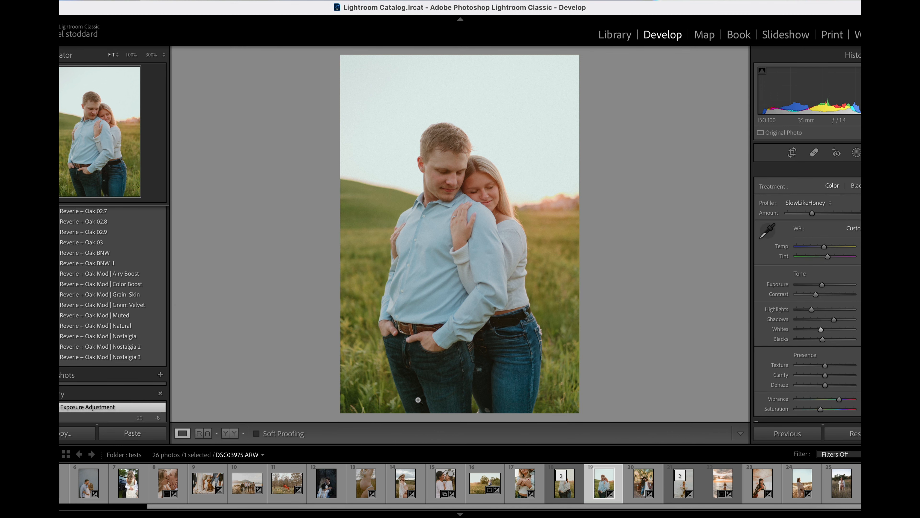
left_click(226, 432)
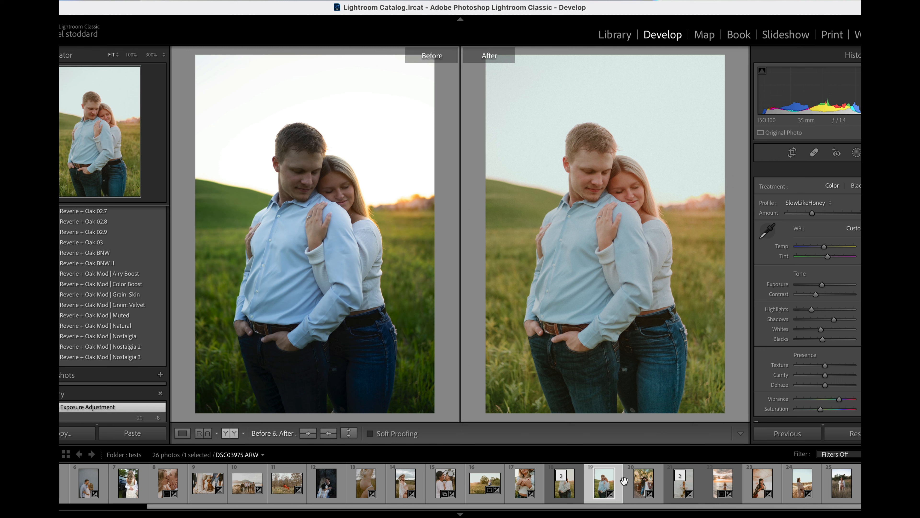
left_click(707, 1)
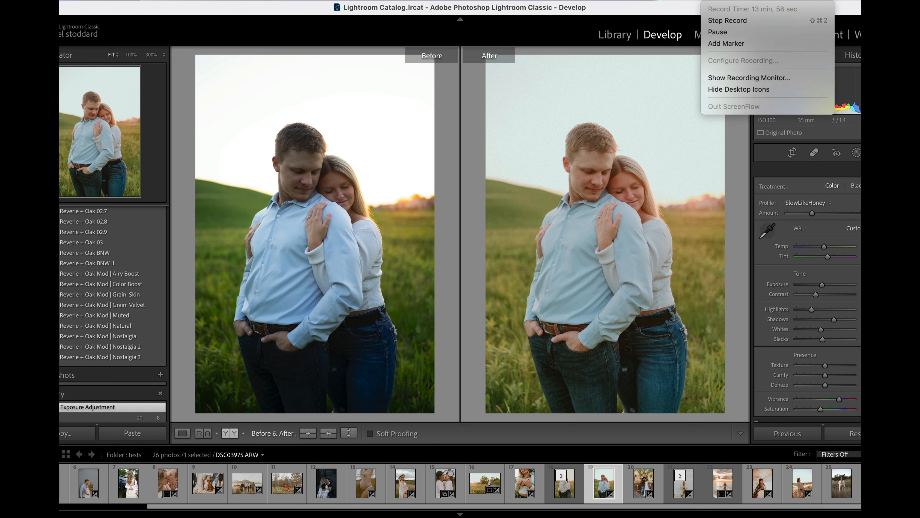